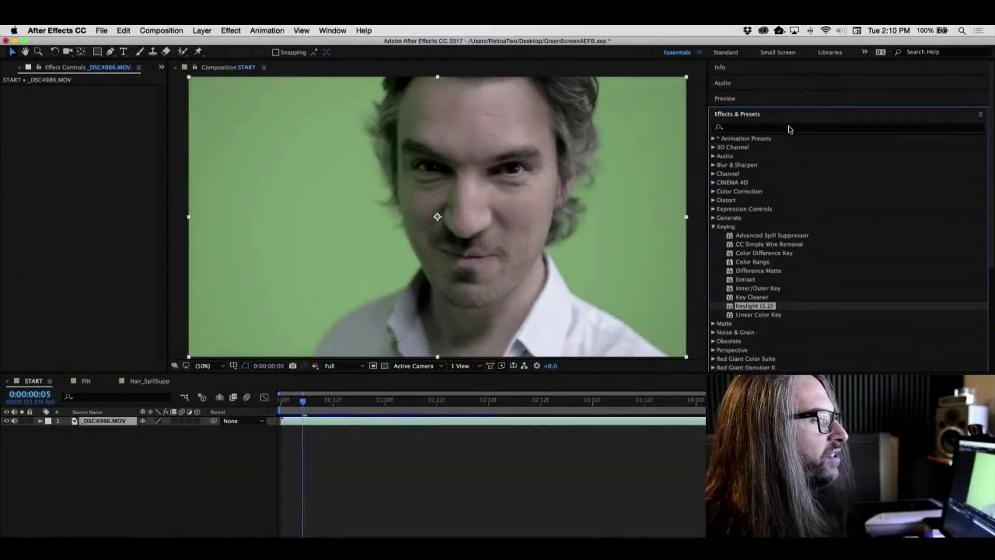
Search 'key' in Effects & Presets and apply the Keylight + Key Cleaner + Advanced Spill Suppressor preset to the clip
left_click(789, 129)
type("key")
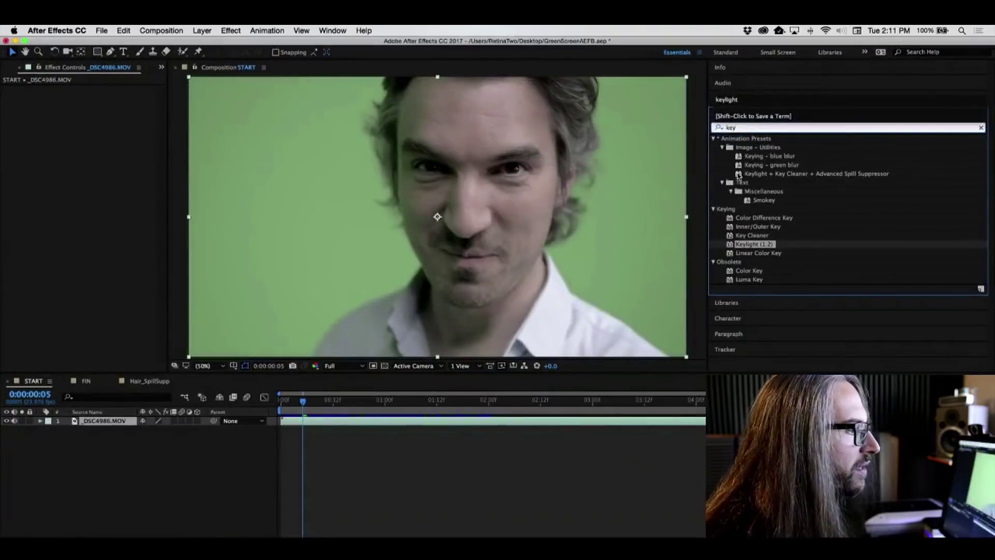
left_click_drag(739, 175, 503, 200)
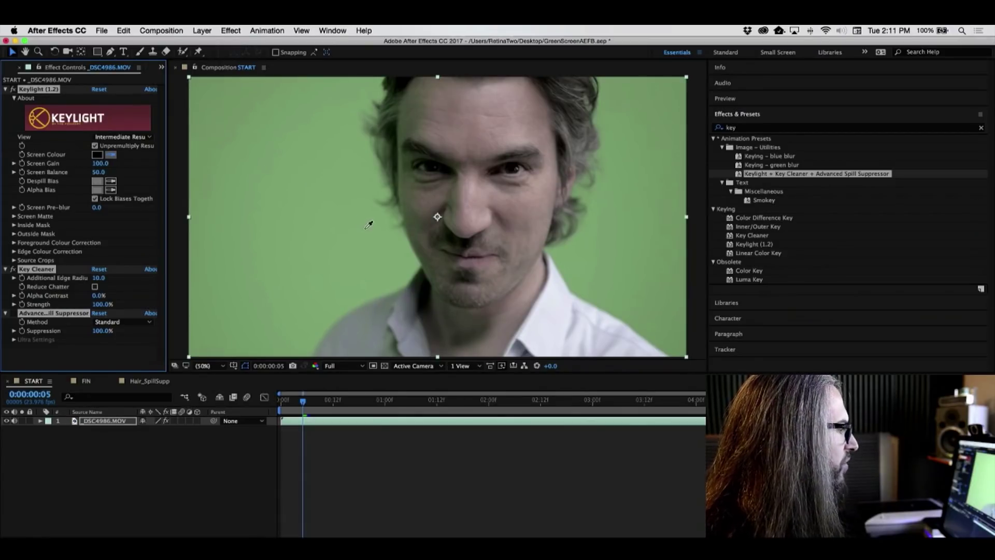
Sample the green backdrop as Keylight's Screen Colour so the background keys to black
left_click(366, 227)
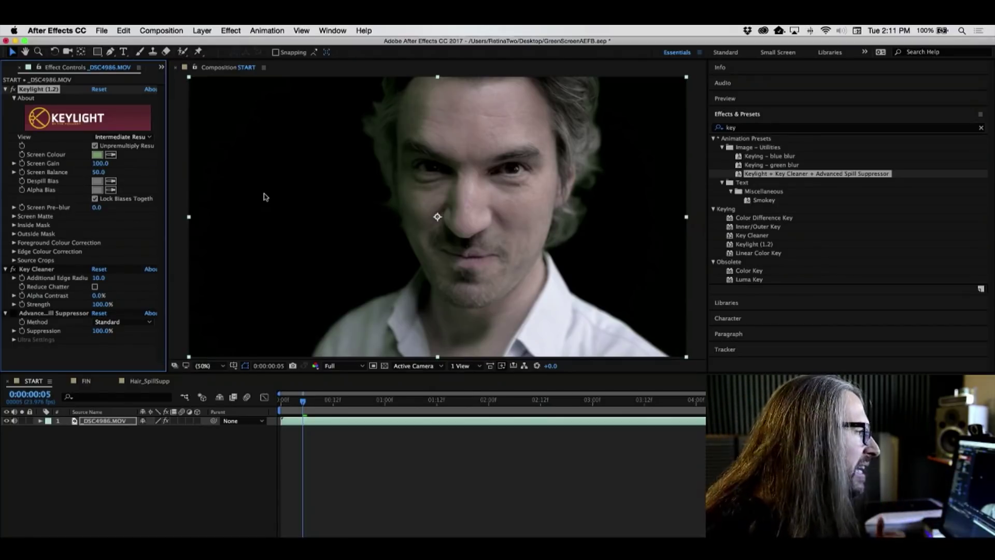
left_click(125, 139)
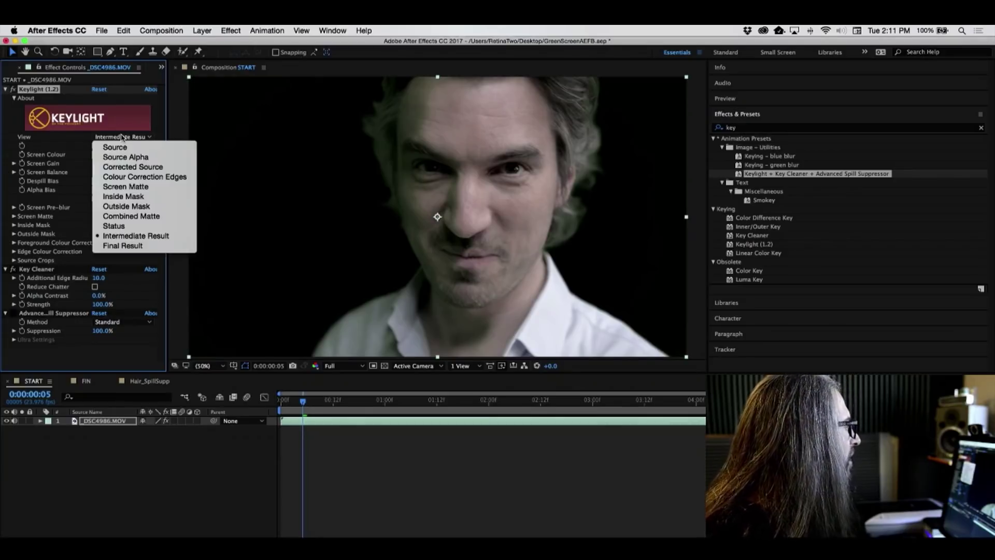
Show Keylight's Screen Matte and set Clip Black to 19 and Clip White to 52
left_click(156, 192)
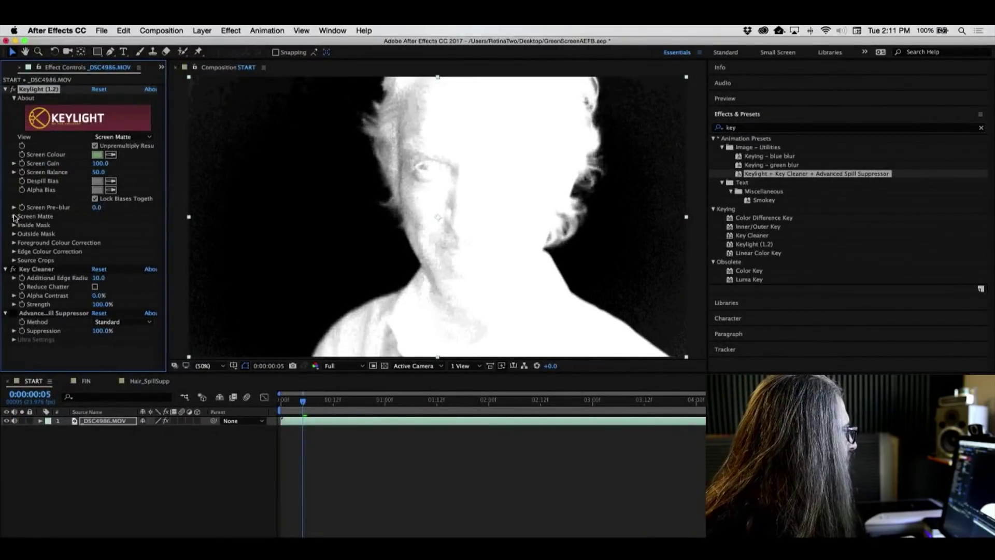
left_click(14, 216)
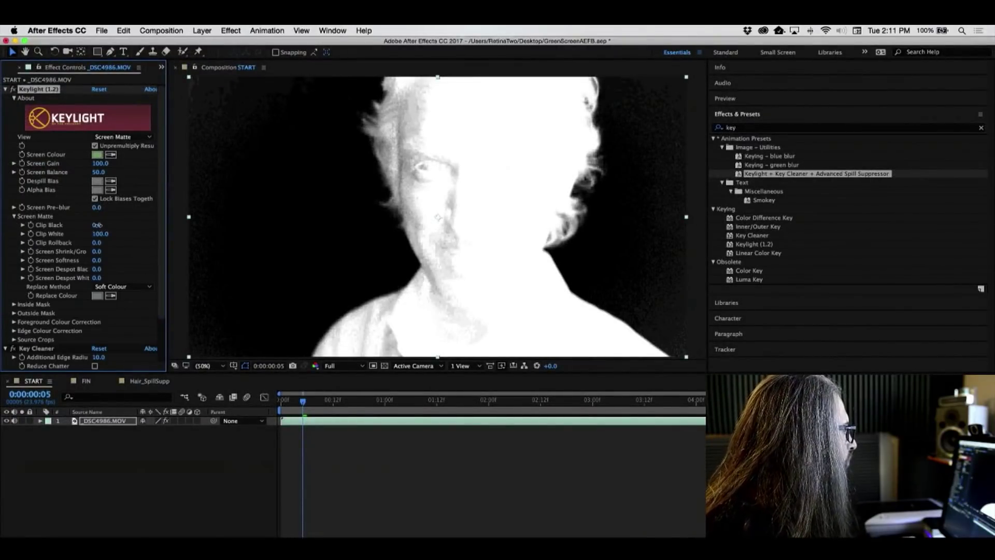
left_click_drag(98, 224, 107, 225)
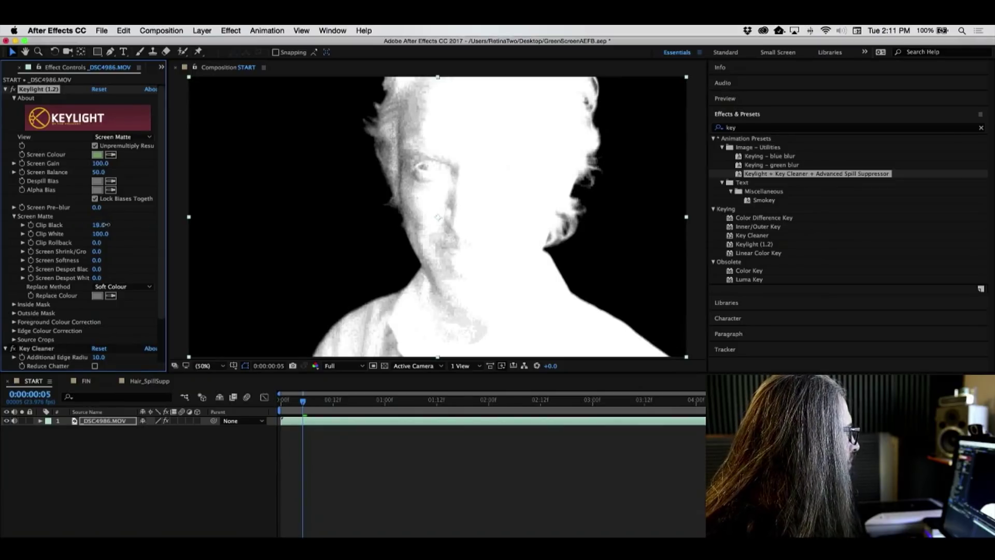
left_click_drag(98, 233, 86, 251)
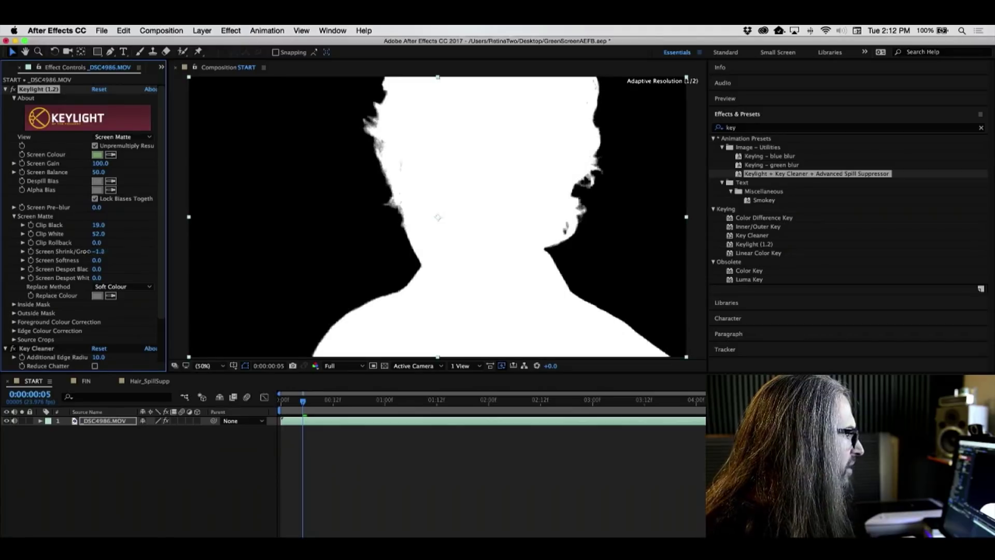
Set Keylight's View back to Intermediate Result and scroll to the Key Cleaner and Spill Suppressor settings
left_click(130, 136)
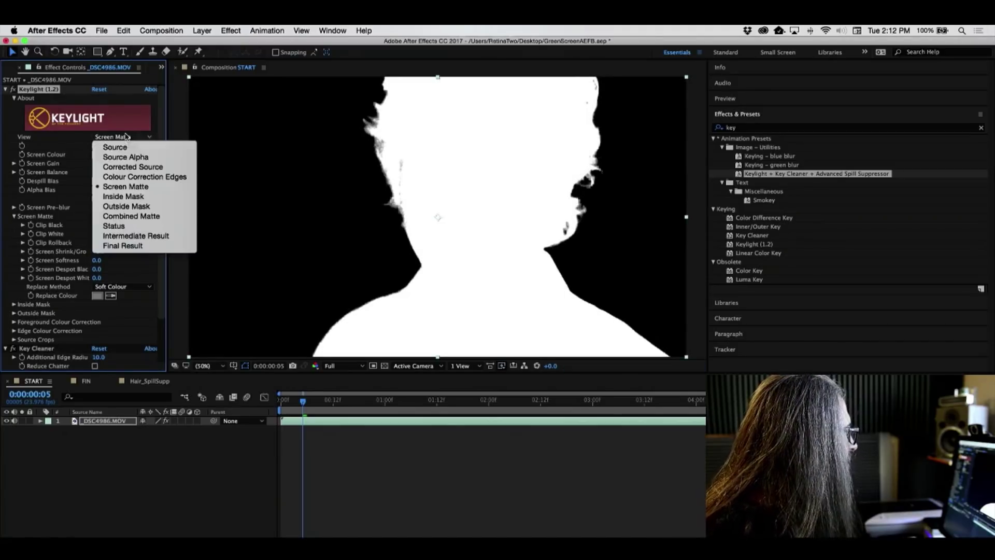
left_click(312, 269)
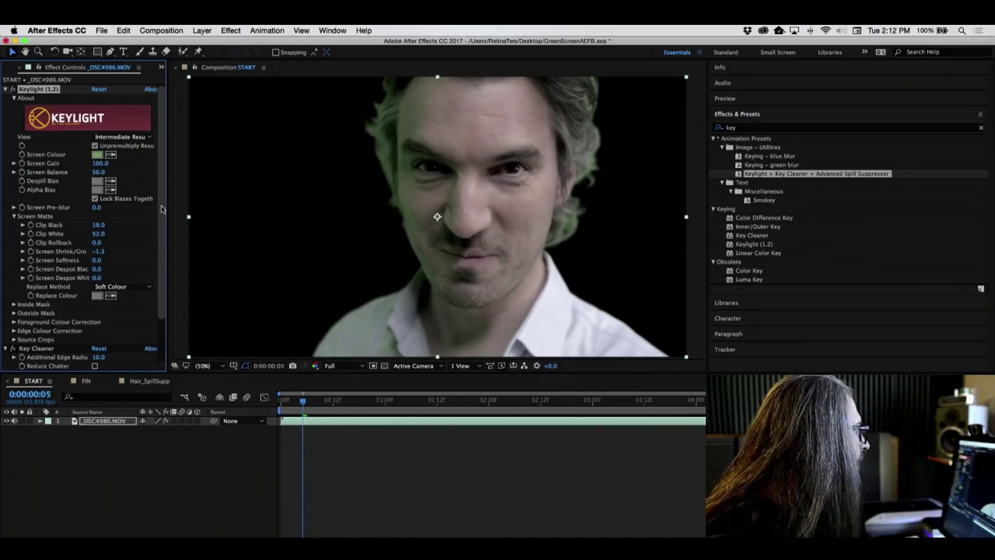
scroll(163, 212, "down", 5)
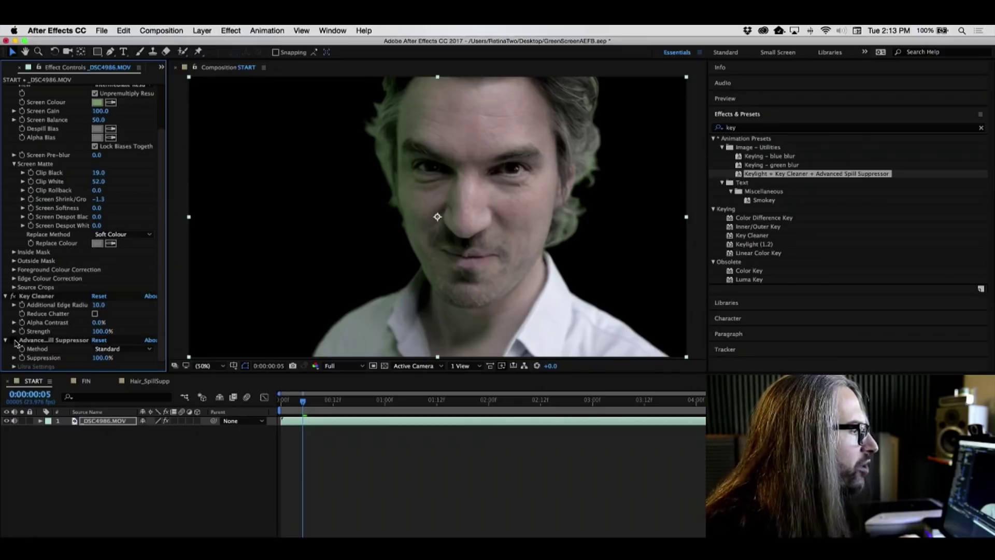
Enable Advanced Spill Suppressor and expand its Suppression setting at 100%
left_click(14, 340)
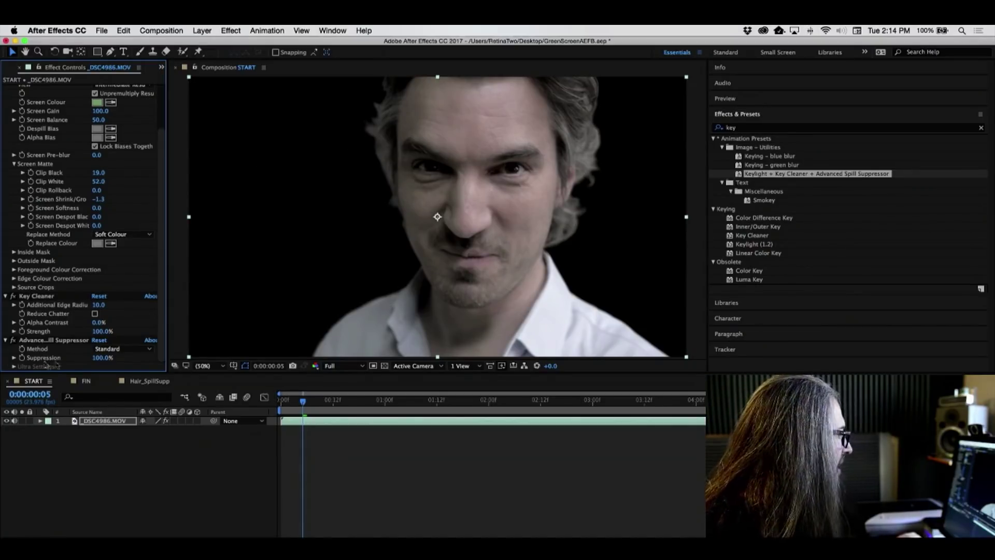
left_click(14, 358)
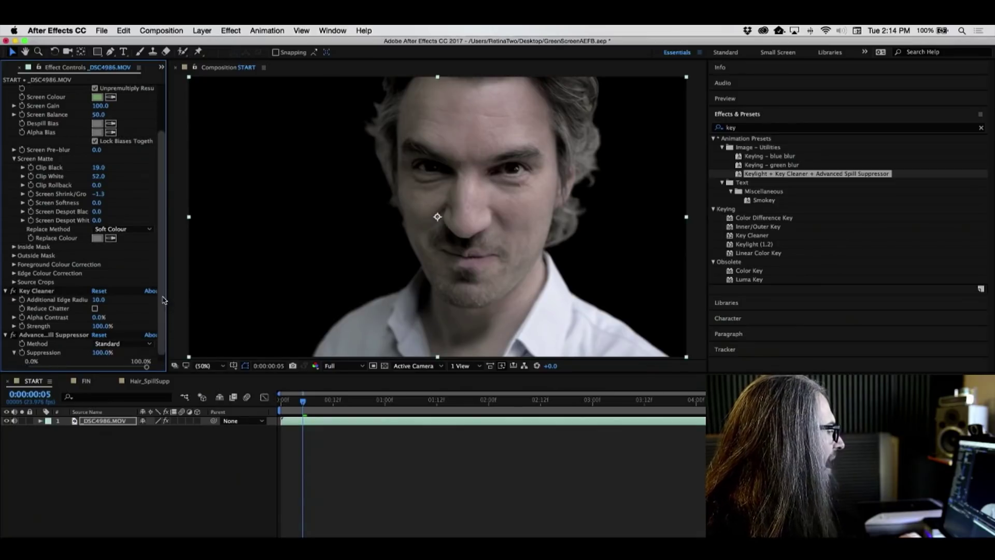
scroll(150, 329, "down", 1)
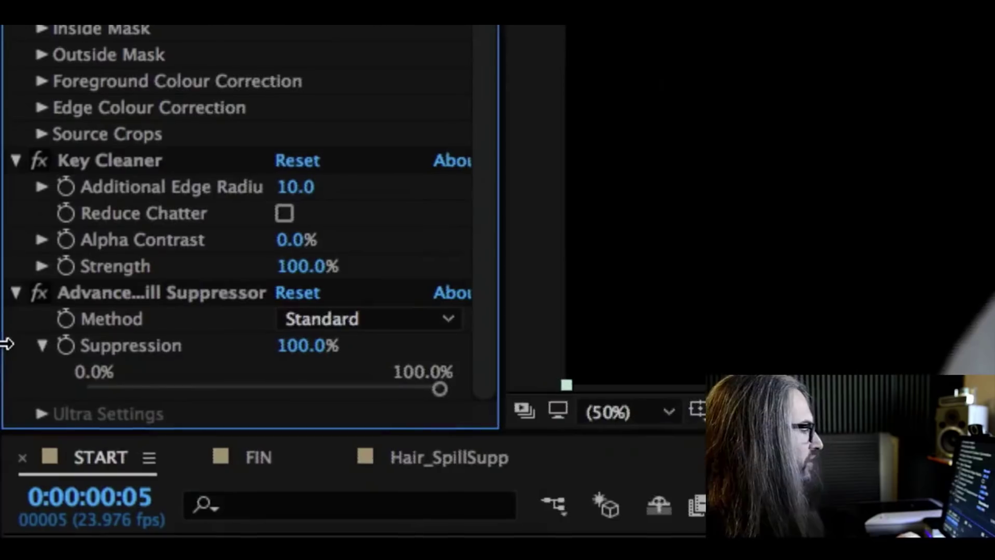
Try the Ultra spill suppression method and expand its Ultra Settings
left_click(414, 318)
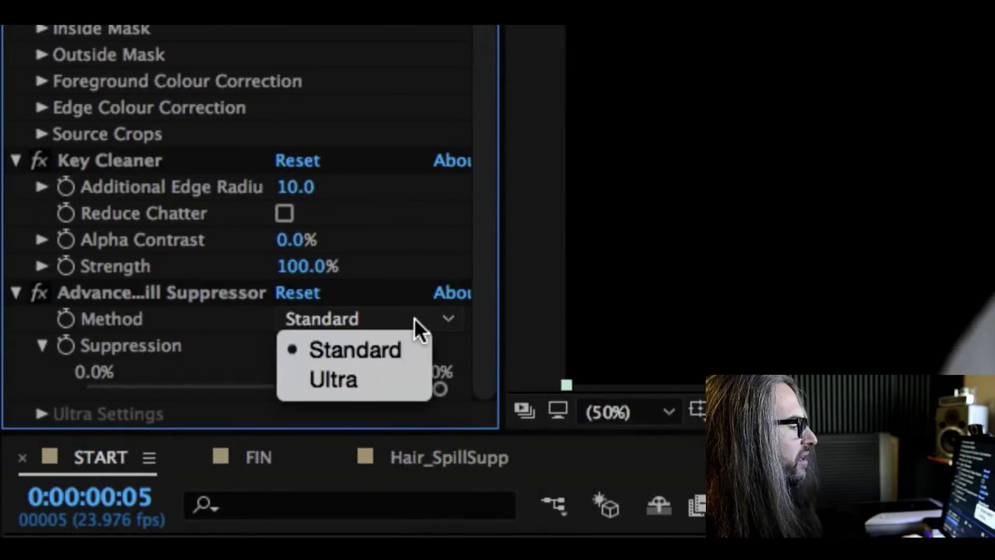
left_click(390, 378)
left_click(42, 413)
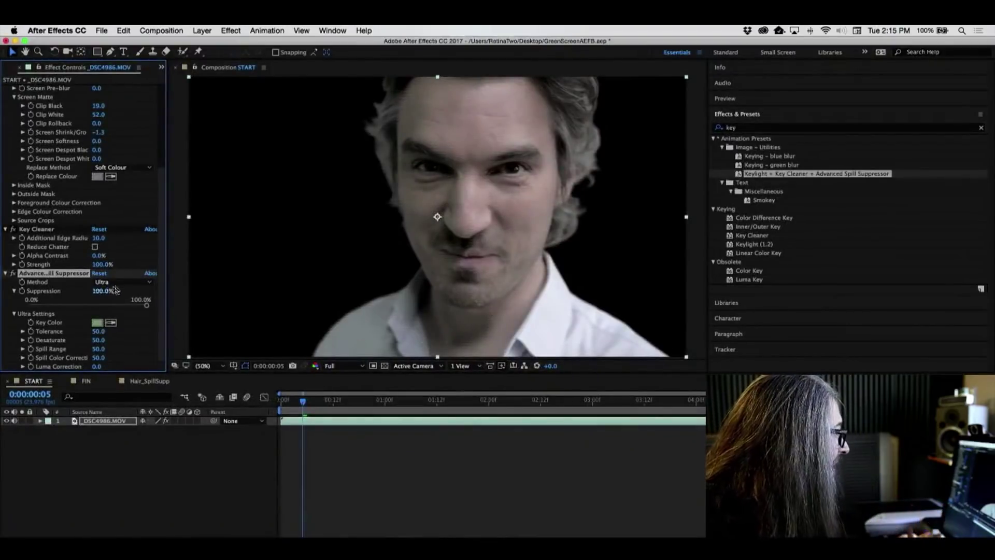
Revert the method to Standard and toggle the spill suppressor off and on to compare
left_click(122, 281)
left_click(111, 287)
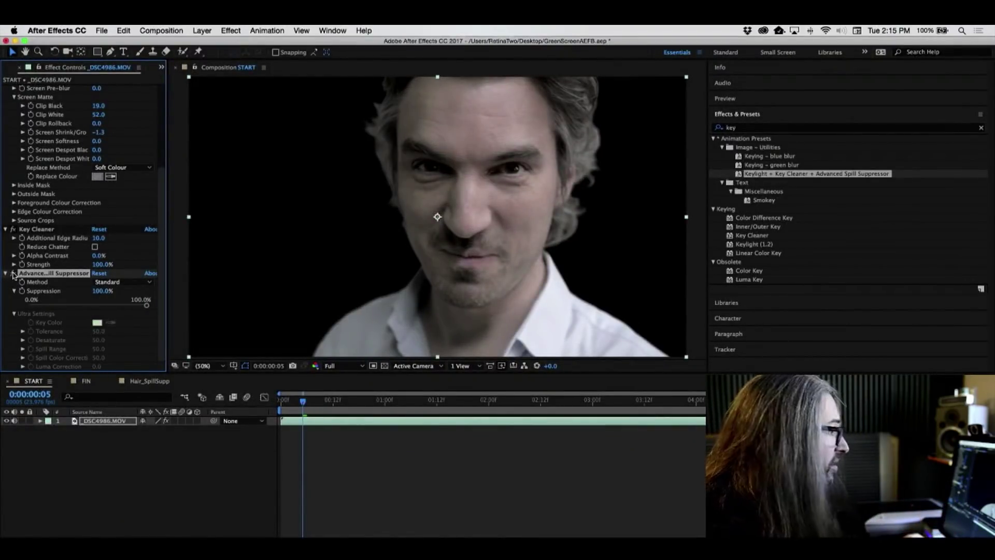
left_click(13, 273)
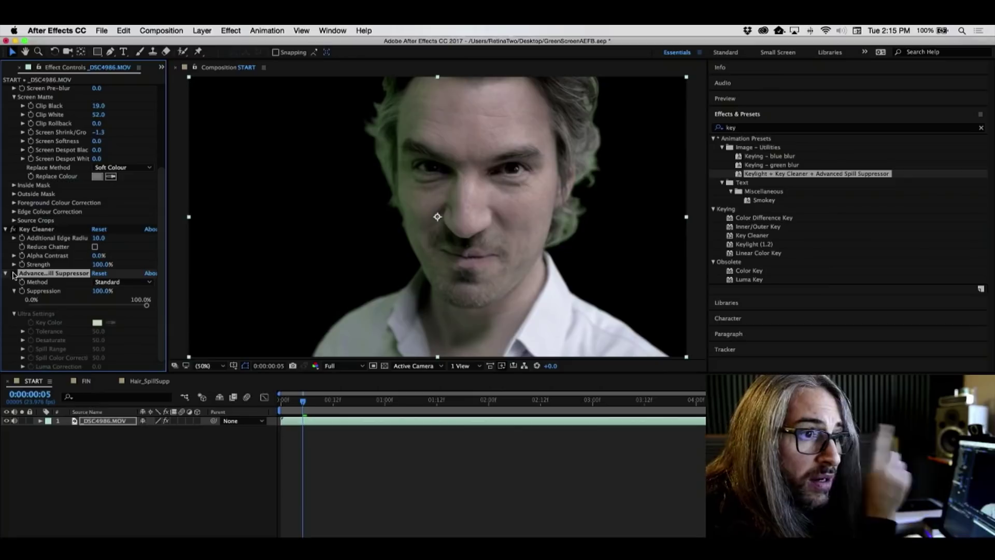
left_click(13, 273)
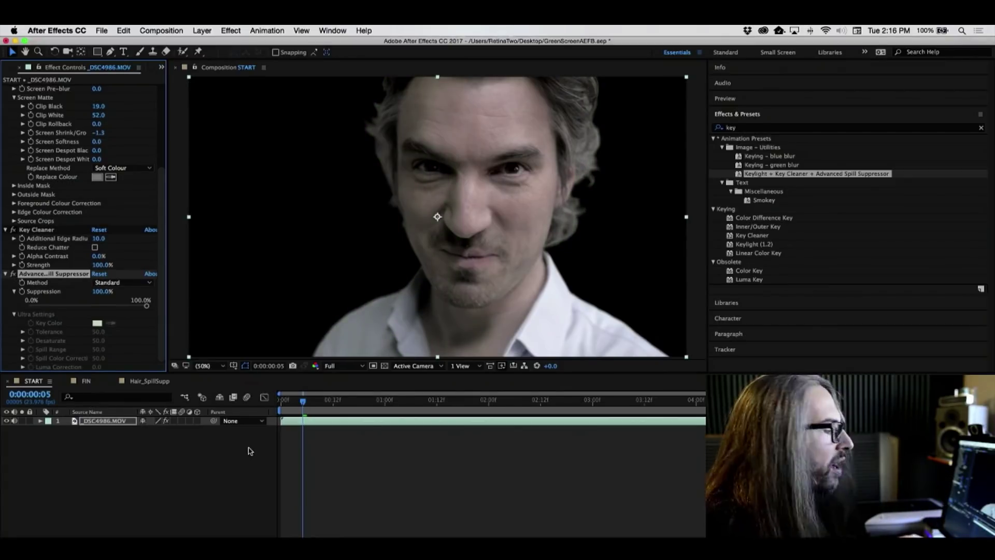
Preview the clip and tighten Screen Shrink/Grow to -2.8
left_click_drag(303, 402, 584, 402)
key("space")
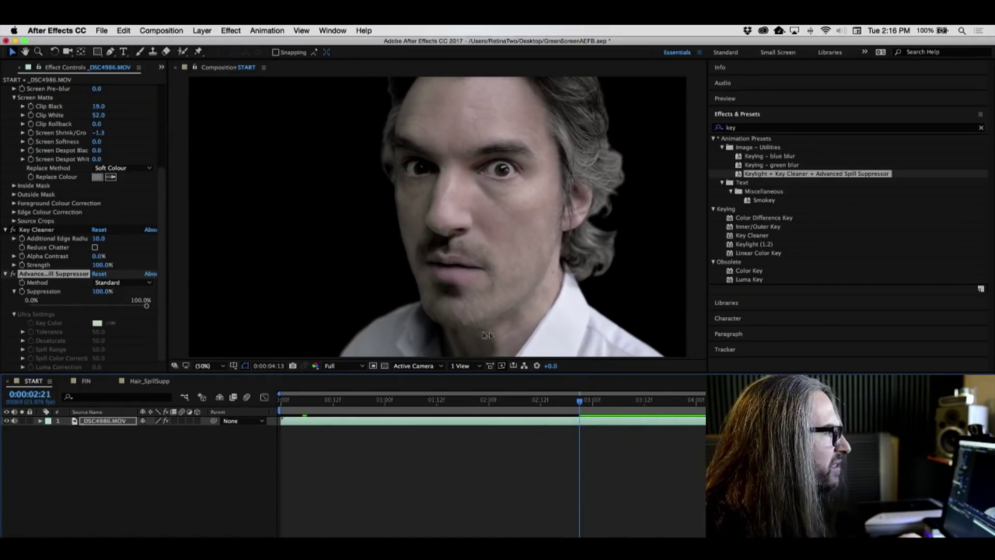
key("space")
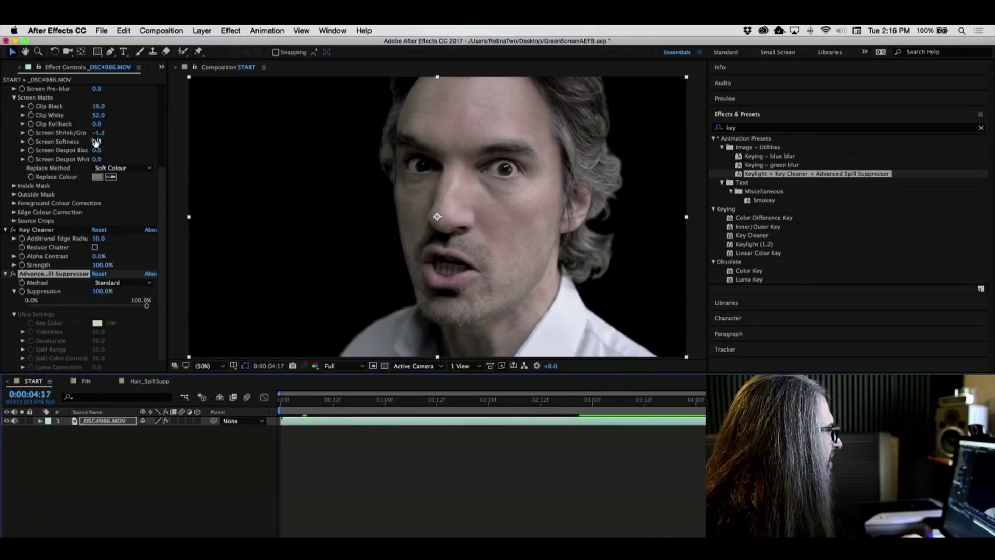
left_click_drag(97, 135, 89, 132)
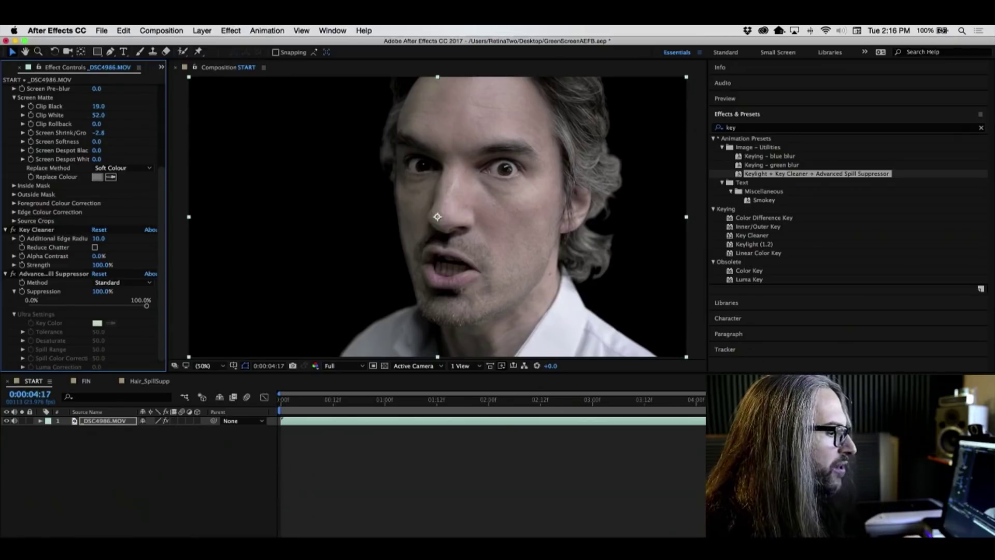
key("space")
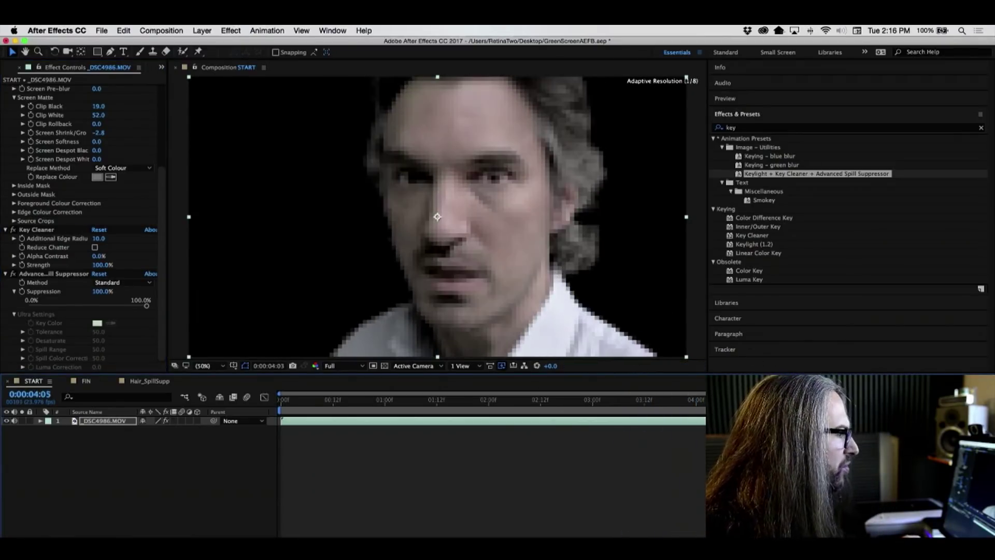
key("space")
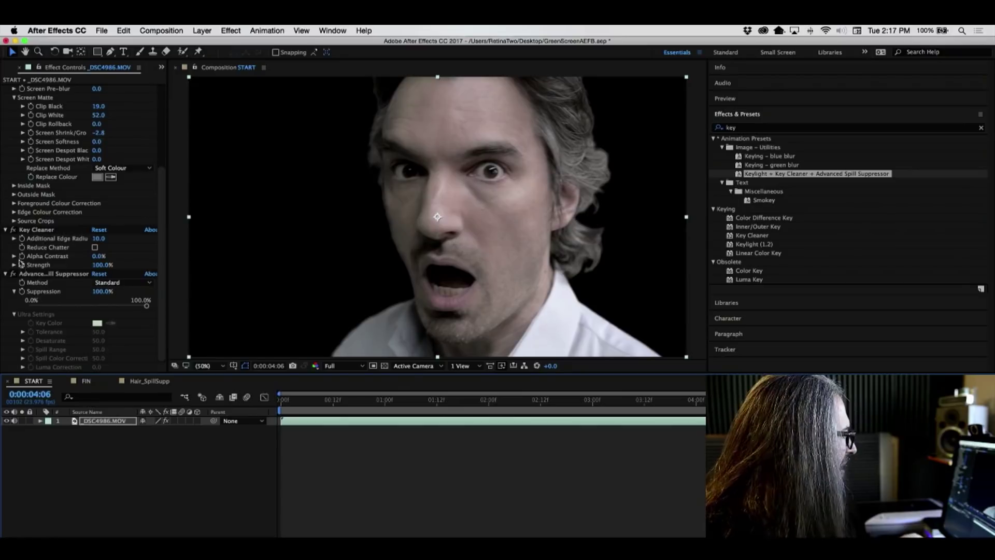
Compare Key Cleaner's Reduce Chatter off and on, leaving it enabled, then view the FIN composition
left_click(95, 247)
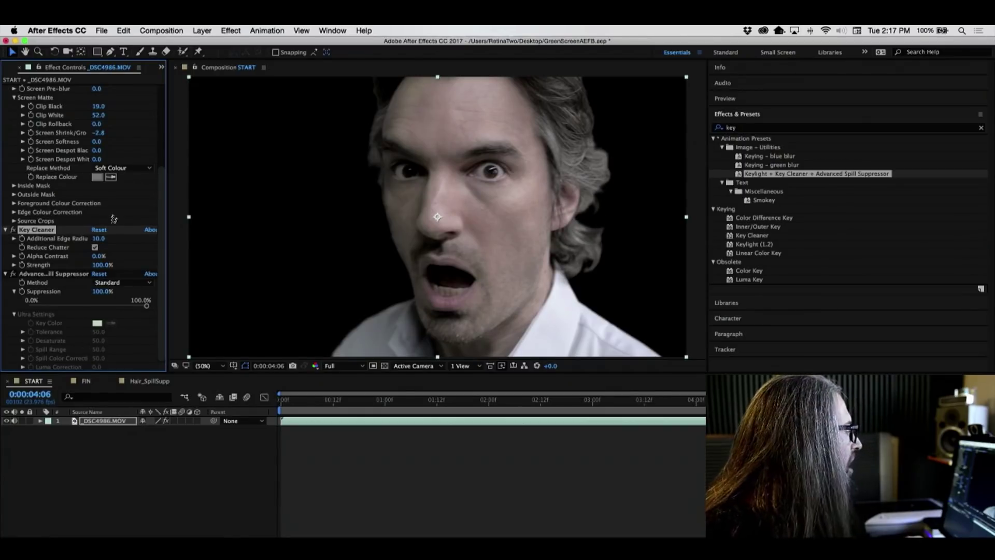
left_click(95, 247)
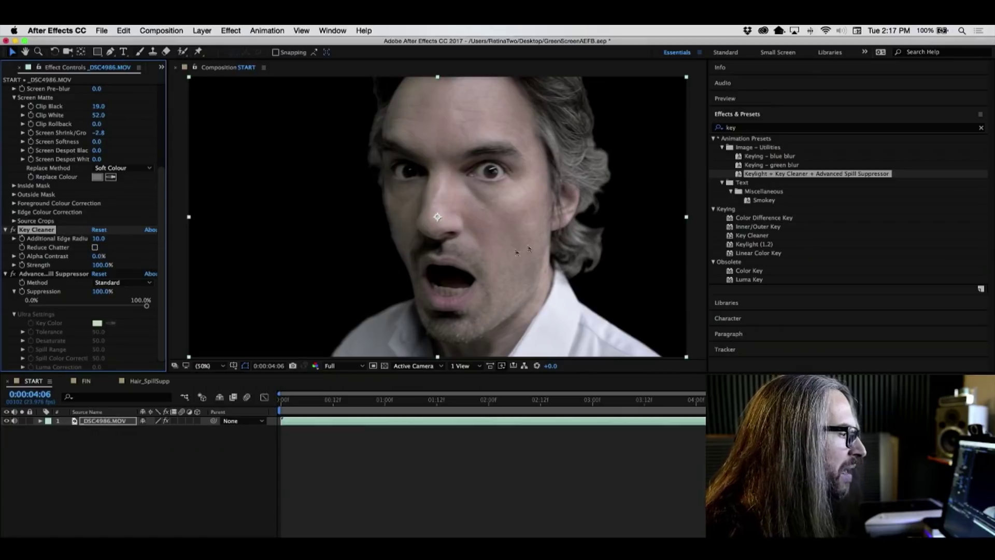
left_click(92, 249)
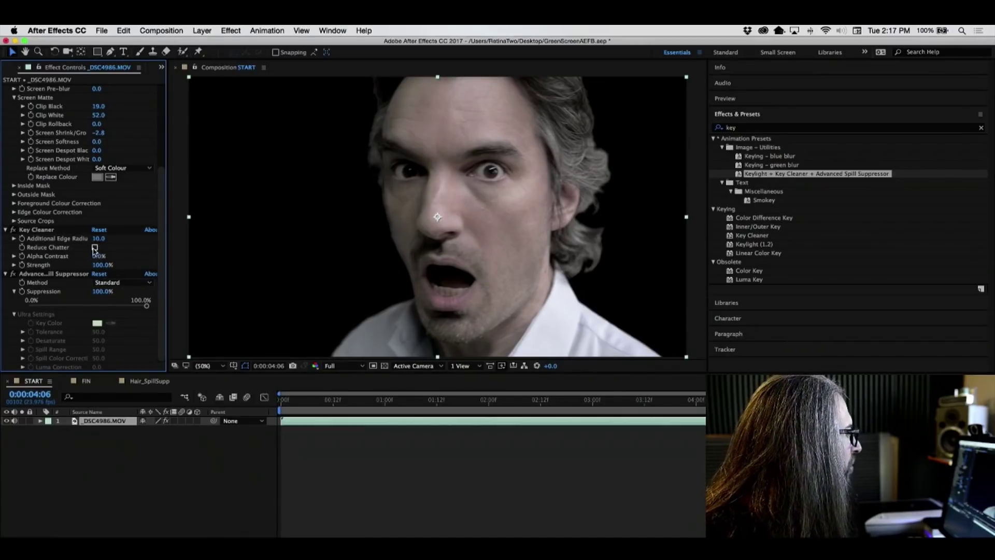
left_click(94, 248)
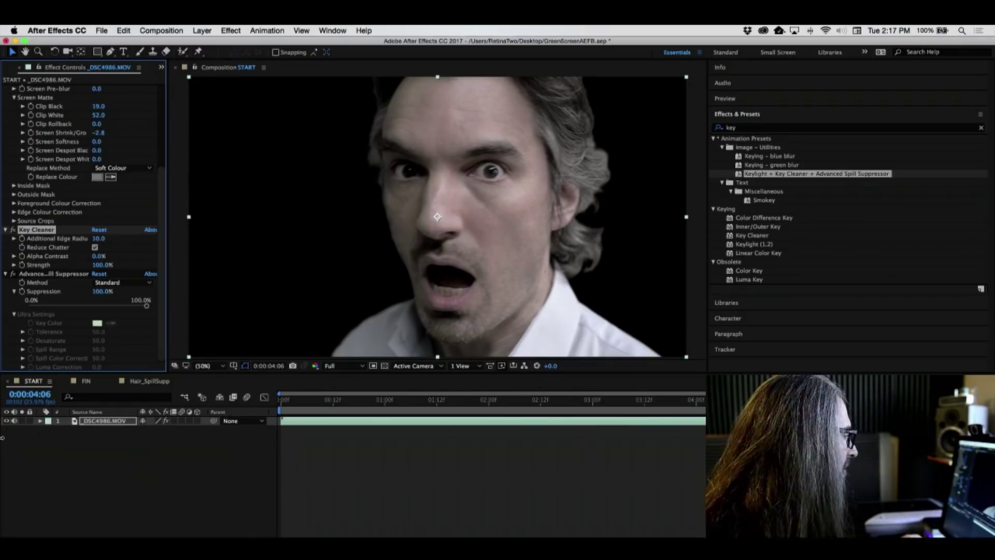
left_click(86, 381)
Preview the FIN comp, show the keyed layer's effects, make the background layer visible, then open Hair_SpillSupp
key("space")
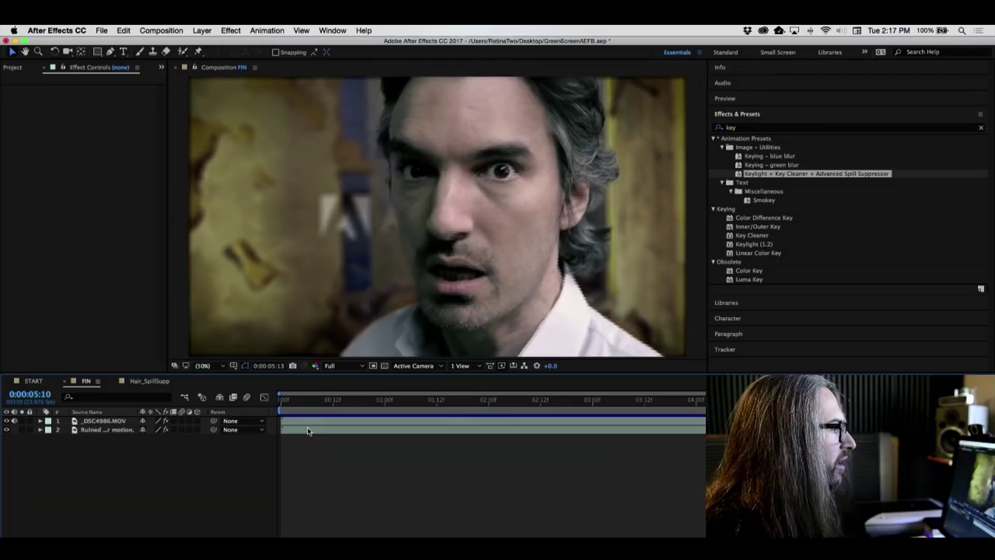
left_click(97, 420)
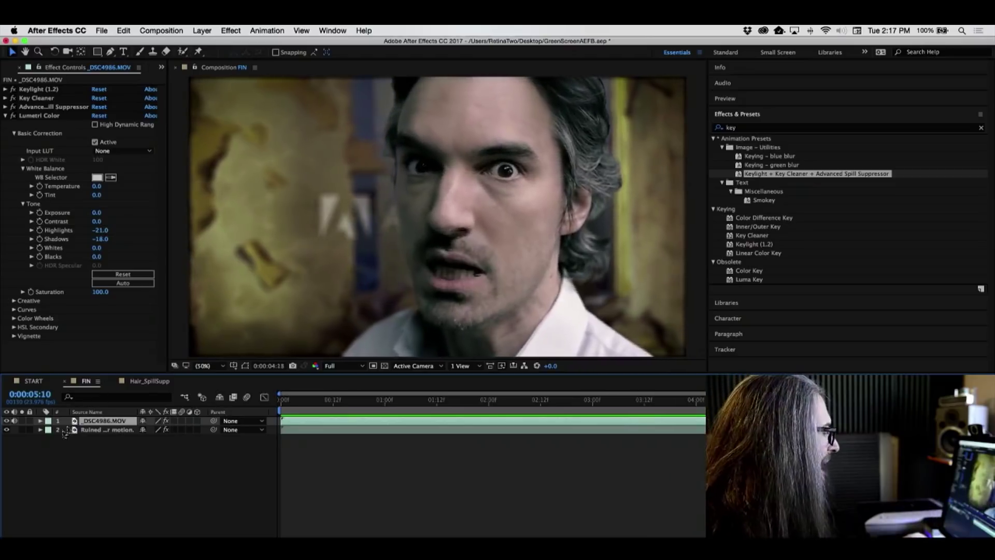
left_click(7, 429)
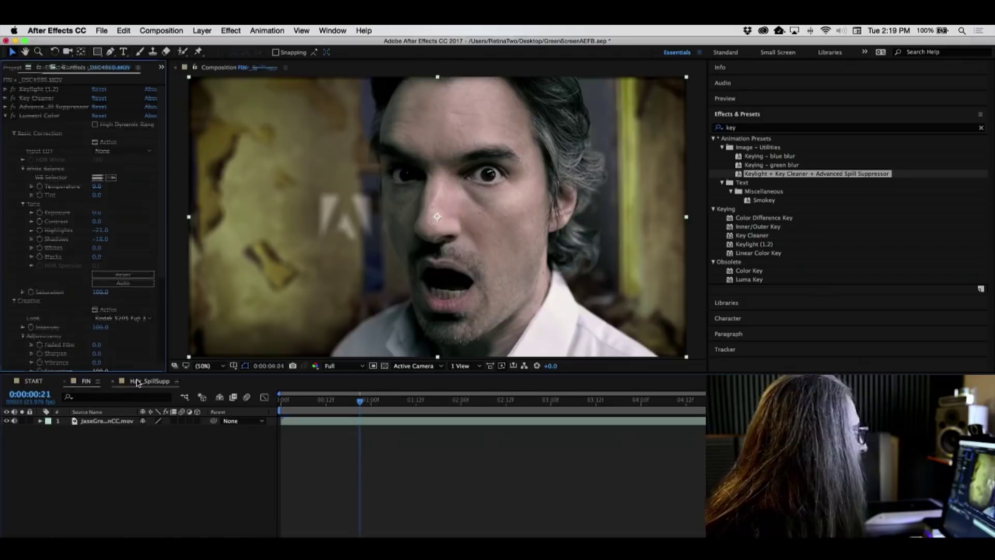
left_click(138, 381)
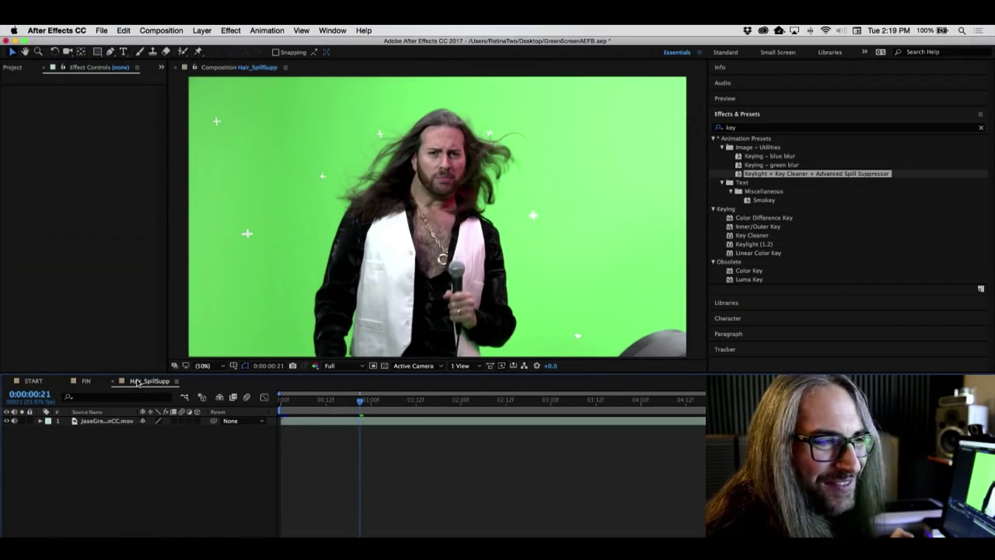
Show the Project panel, scrub through the singer footage, and apply the Keylight + Key Cleaner + Advanced Spill Suppressor preset
key("super+0")
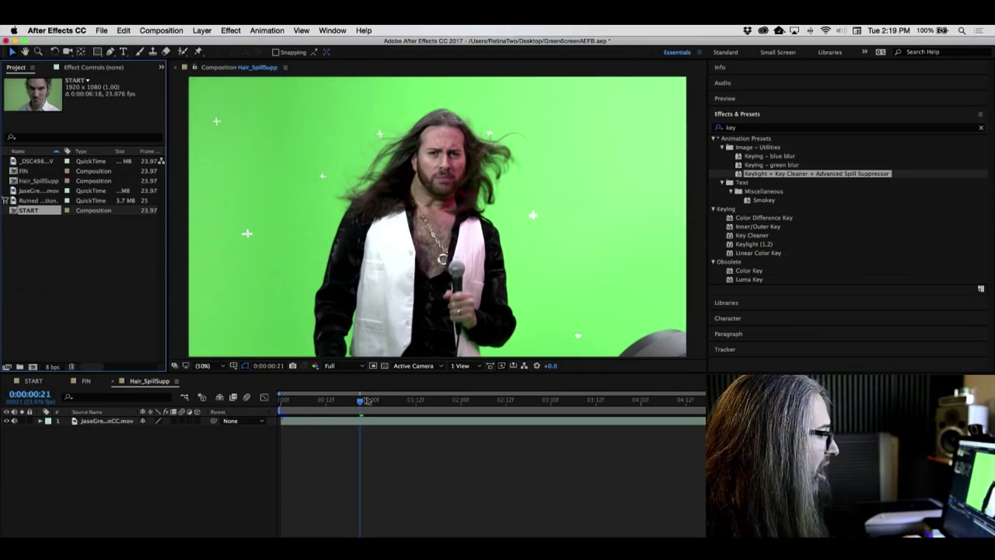
left_click_drag(368, 400, 455, 408)
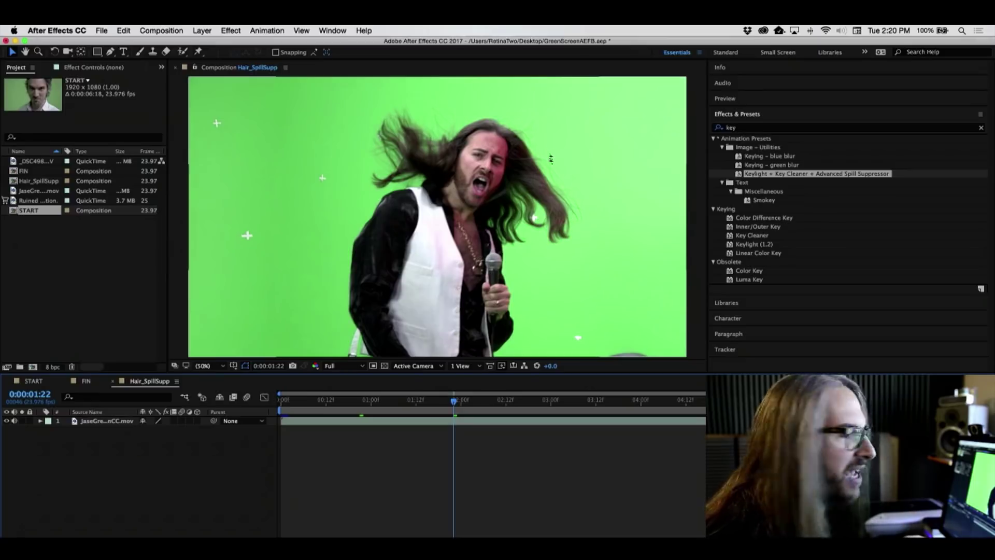
left_click_drag(454, 400, 358, 402)
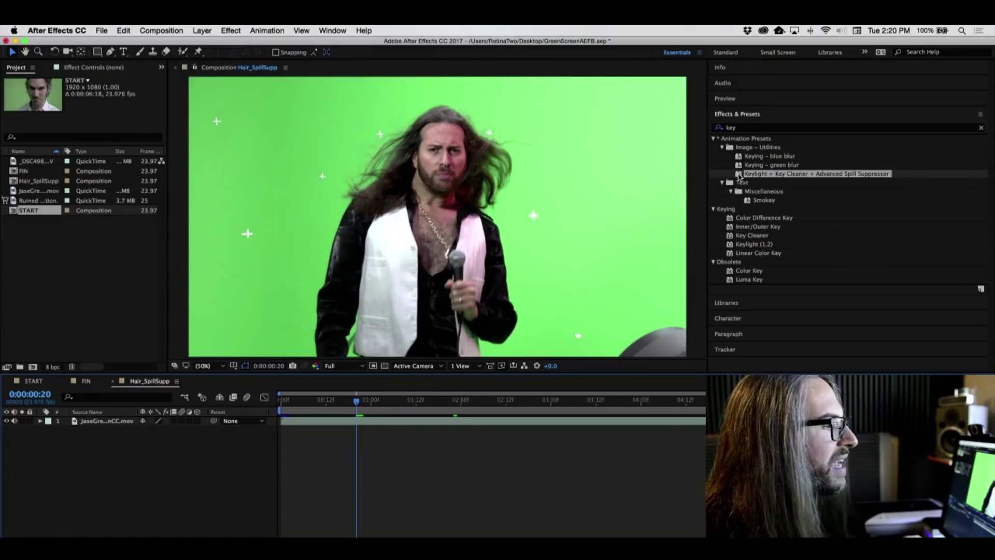
left_click_drag(739, 176, 411, 185)
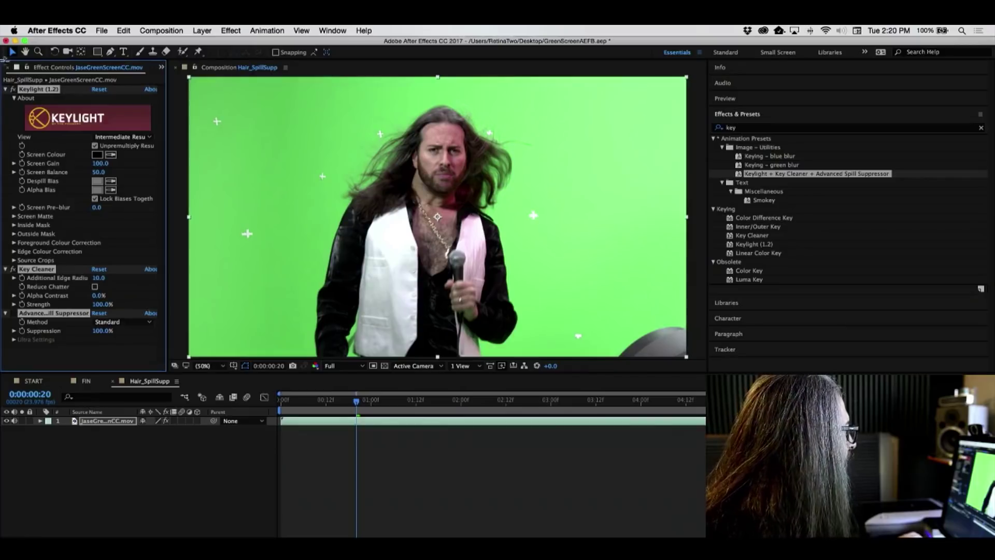
Sample the green backdrop with Keylight's Screen Colour eyedropper to key the singer onto black
left_click(111, 155)
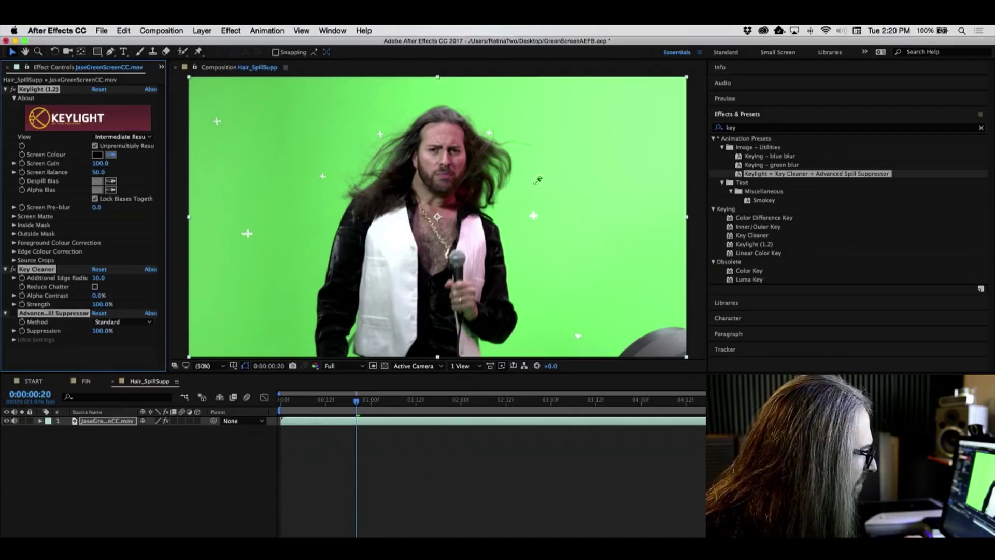
left_click(596, 293)
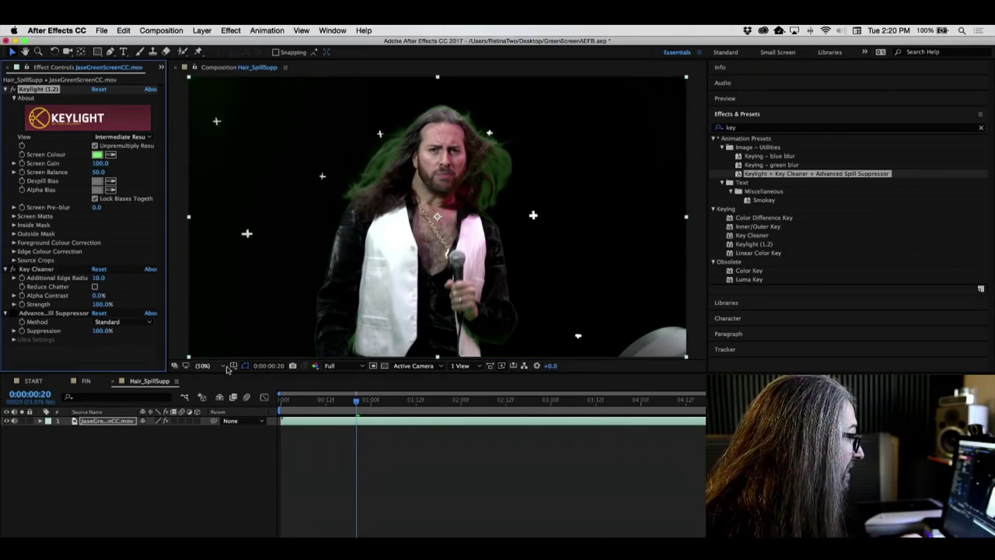
left_click(222, 368)
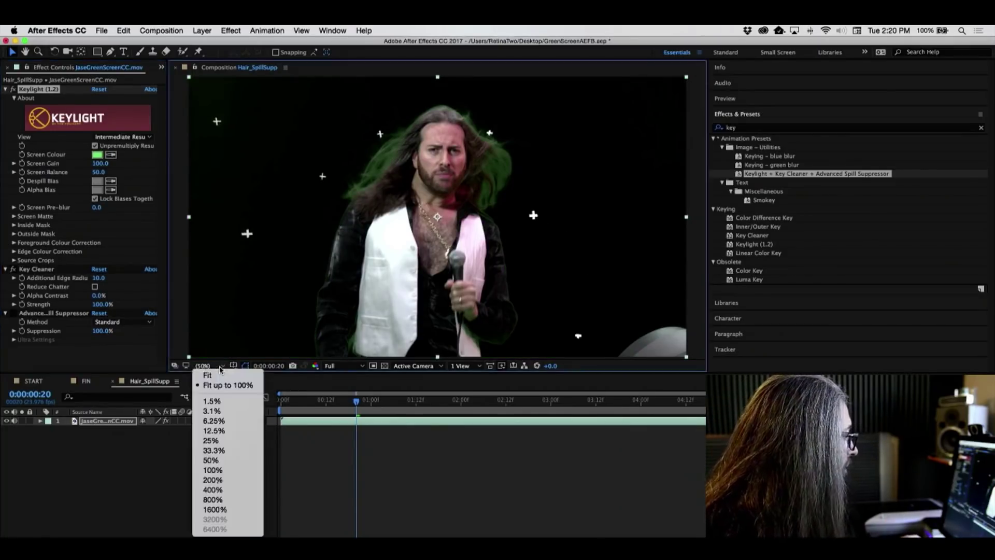
View the composition at 100% and enable Advanced Spill Suppressor to clear green from the hair
left_click(244, 474)
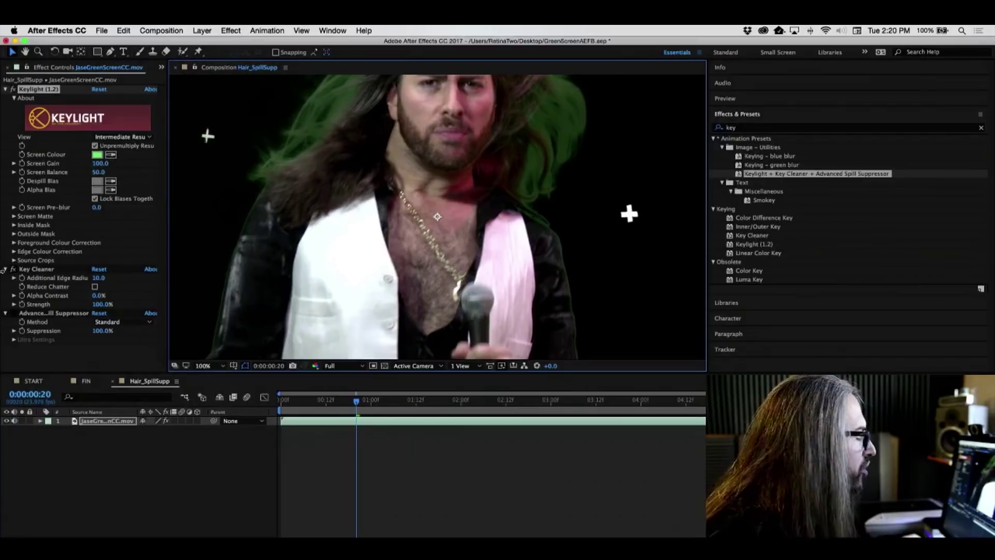
left_click(15, 272)
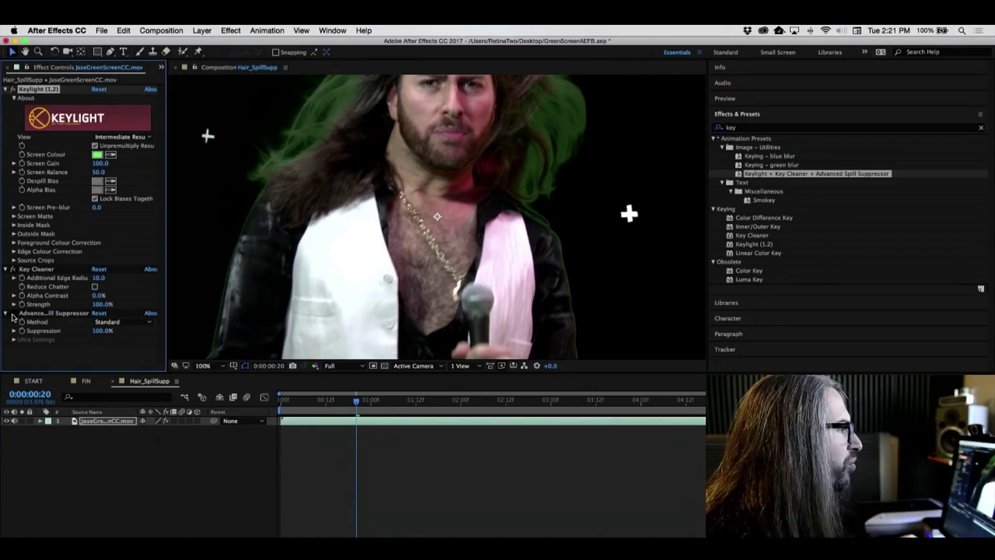
left_click(13, 313)
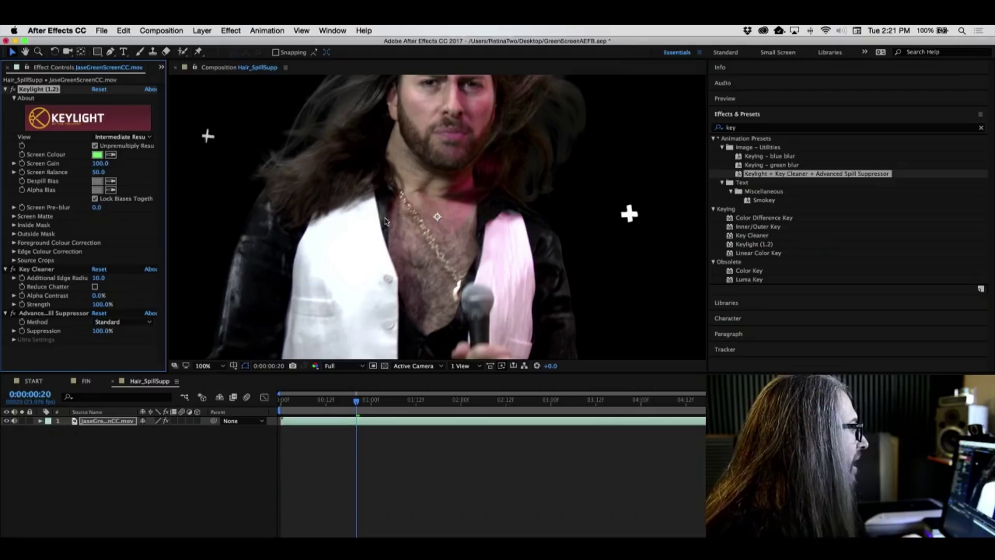
In Screen Matte view, set Keylight Clip Black to 10 and Clip White to 89, then return to Intermediate Result
left_click(109, 137)
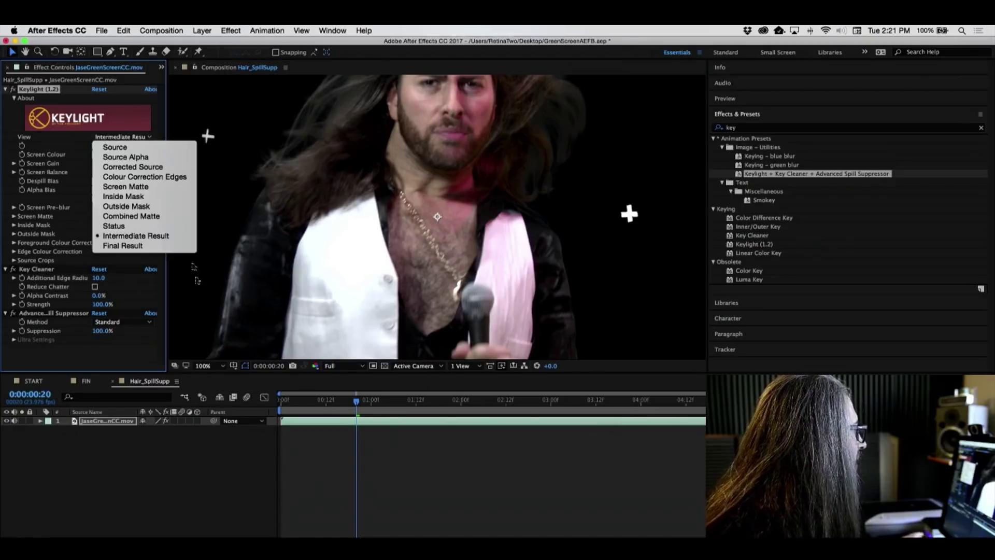
left_click(124, 185)
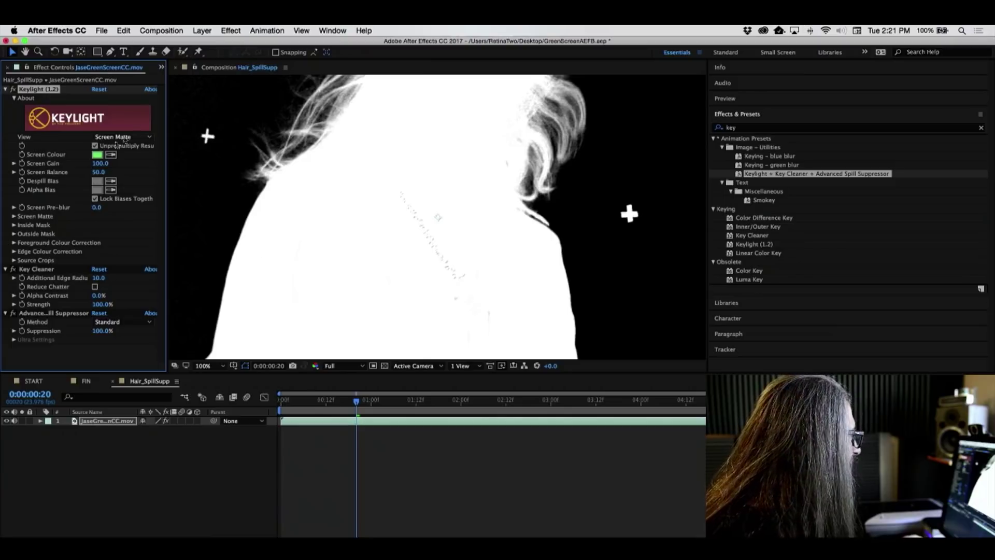
left_click(14, 216)
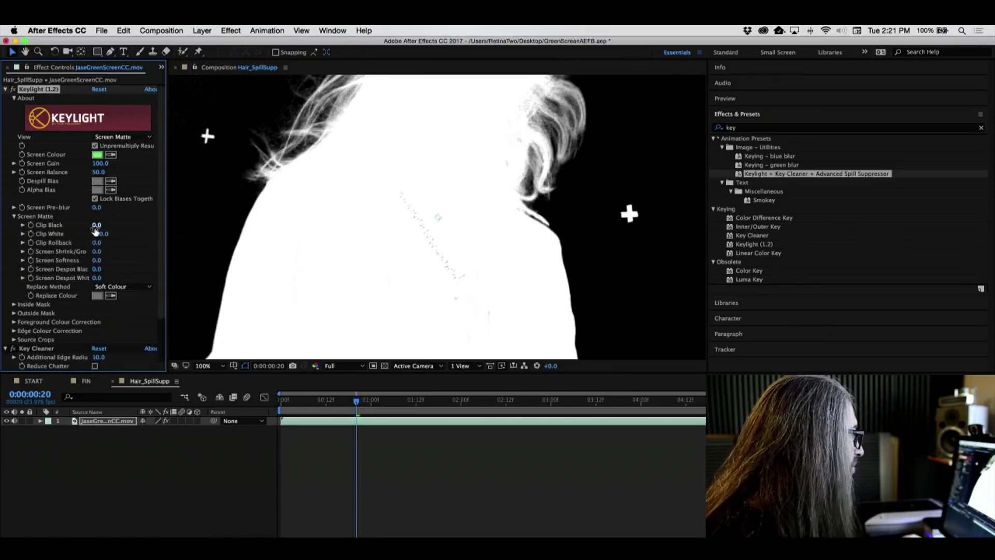
left_click_drag(97, 226, 99, 227)
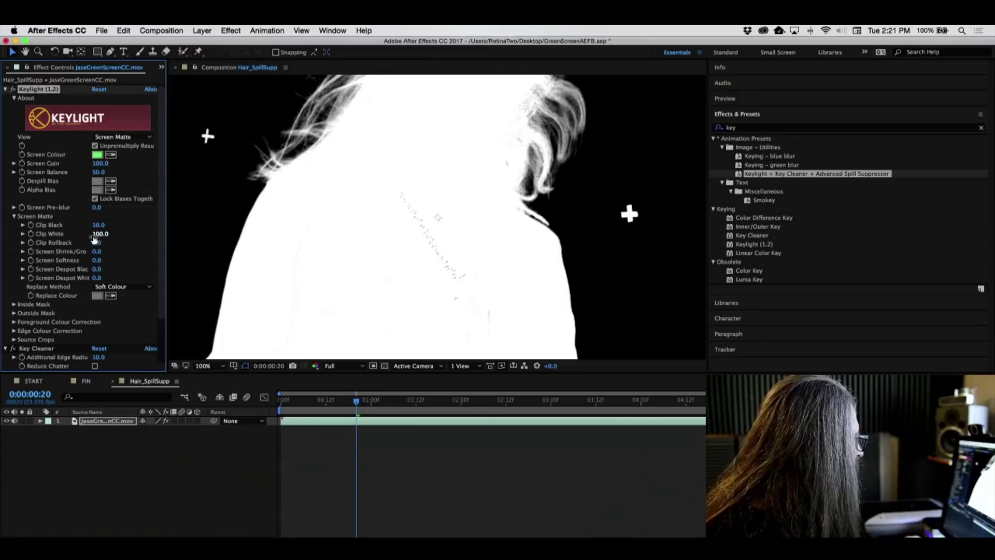
left_click_drag(91, 235, 89, 236)
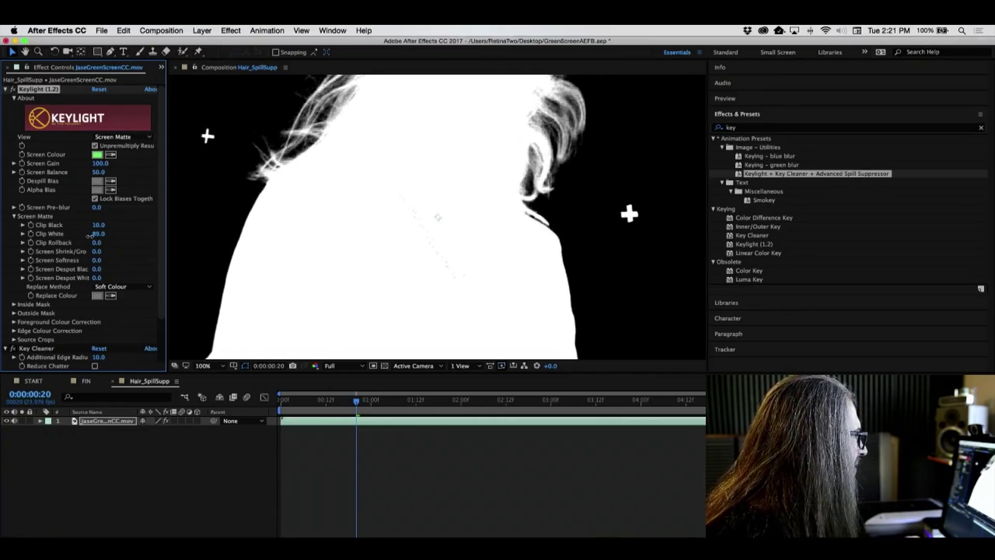
scroll(90, 236, "down", 1)
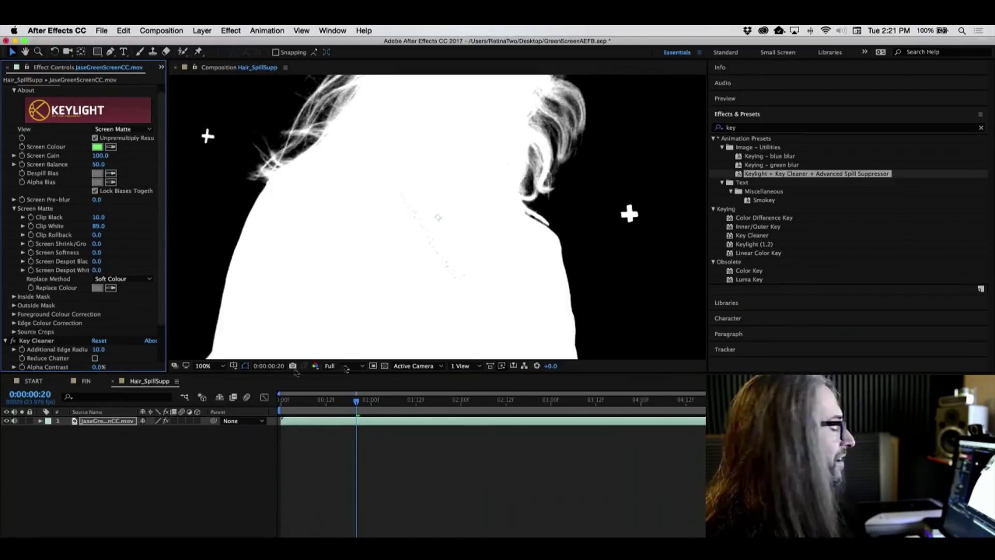
left_click(120, 129)
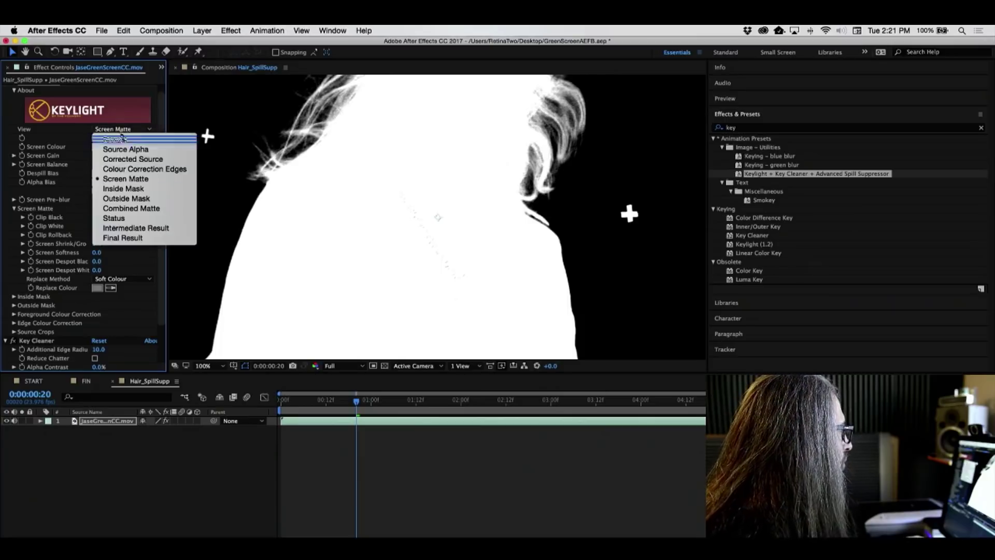
left_click(136, 228)
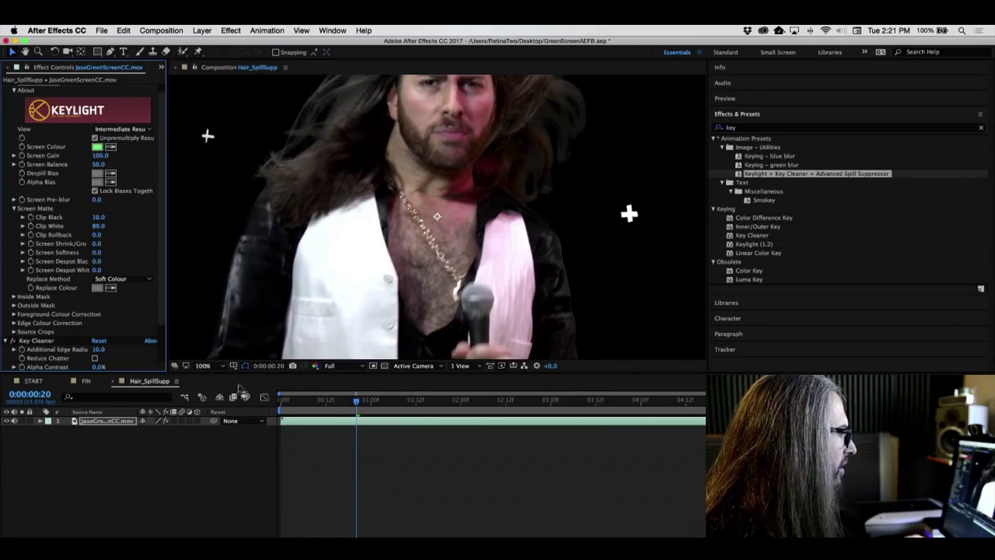
left_click(207, 366)
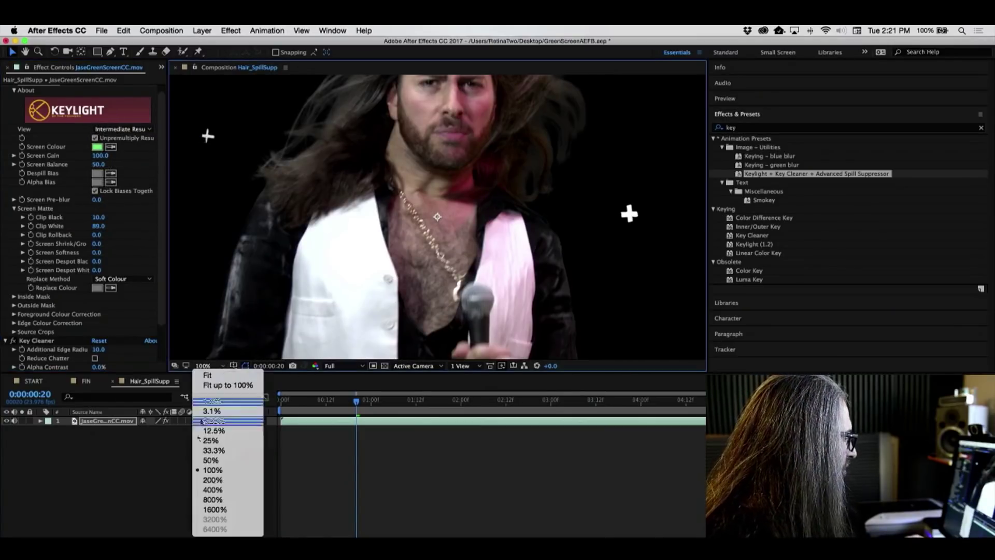
left_click(225, 386)
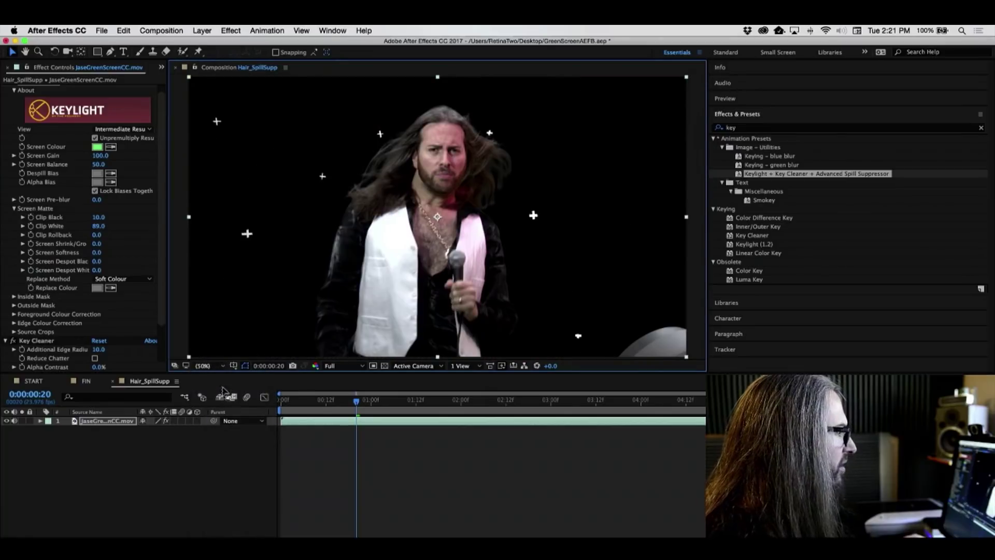
left_click(13, 344)
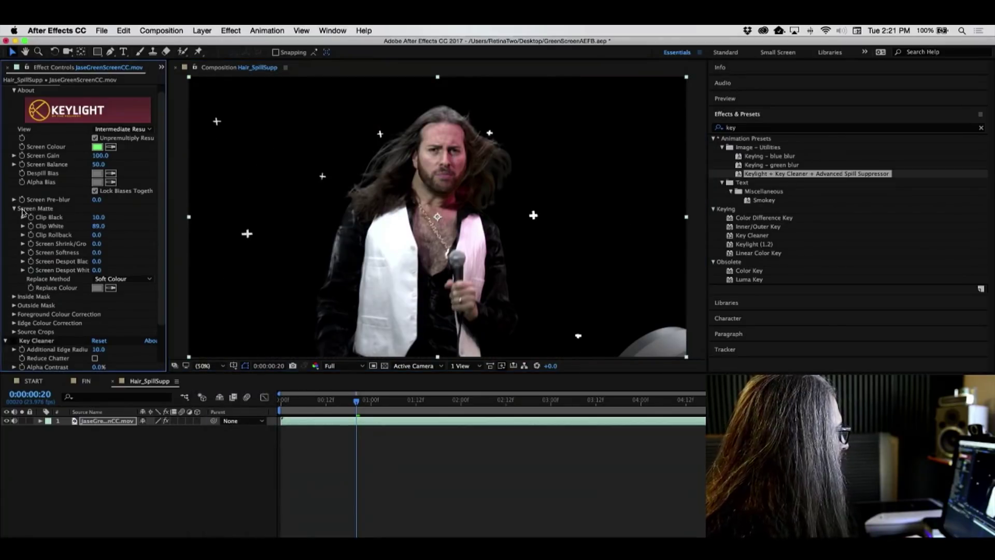
scroll(146, 309, "down", 5)
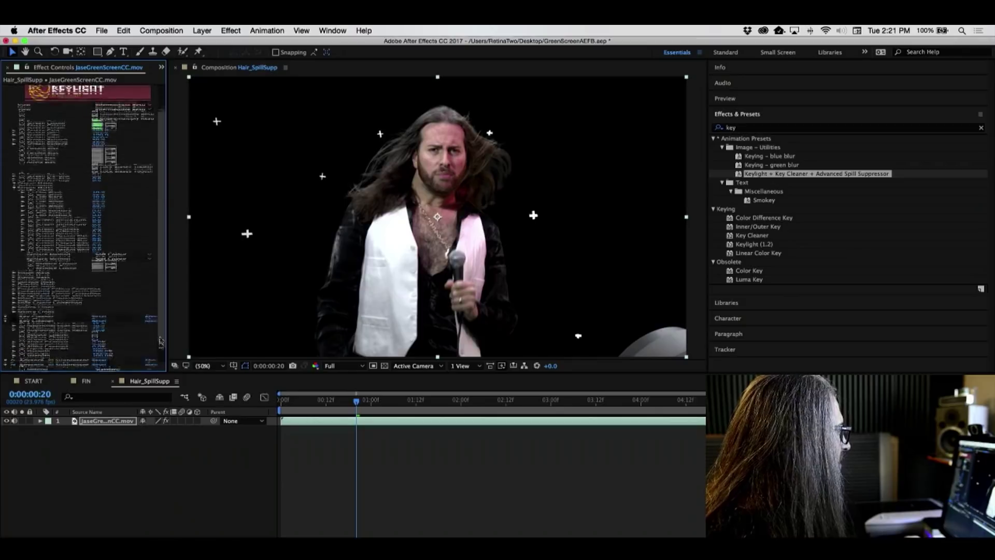
left_click(13, 340)
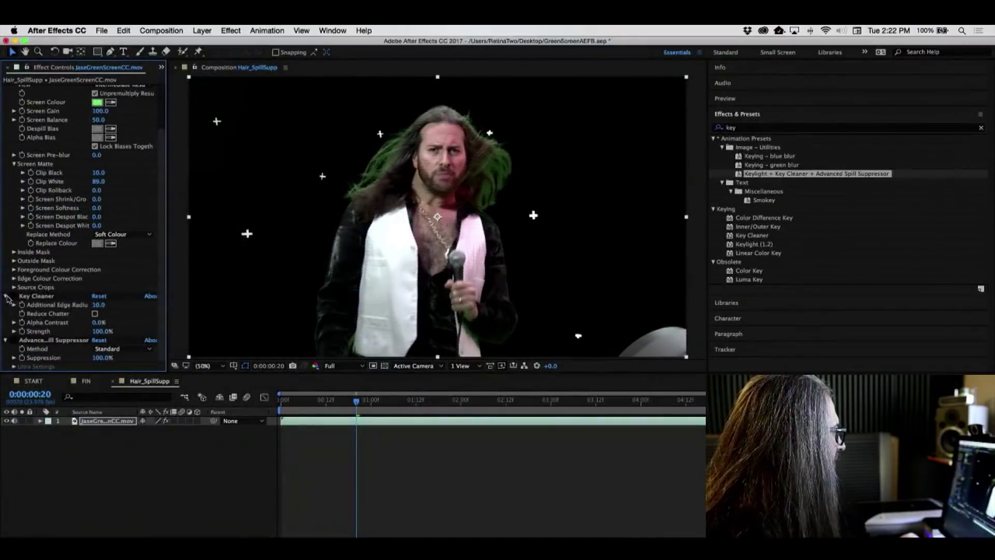
left_click(14, 341)
mouse_move(357, 404)
left_mouse_down()
mouse_move(386, 405)
mouse_move(347, 407)
left_mouse_up()
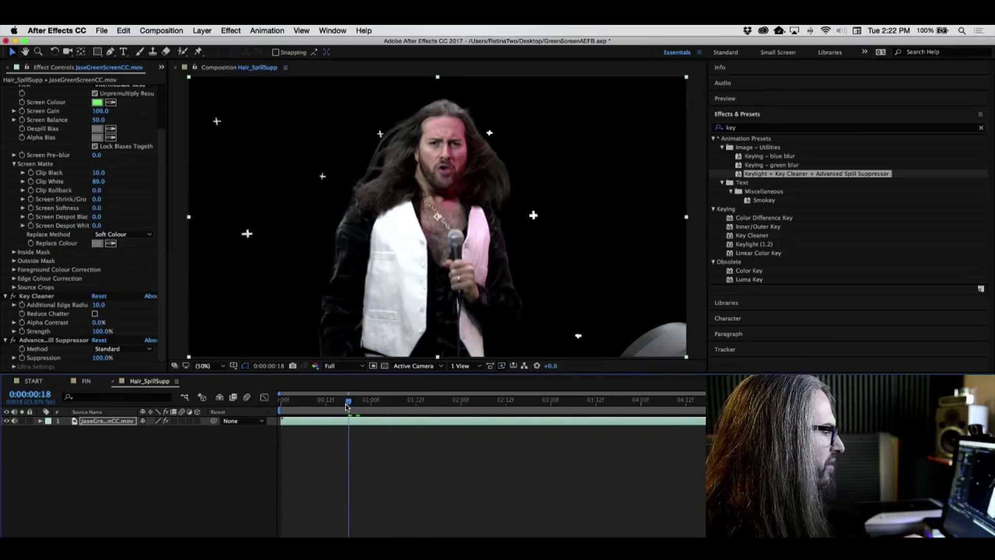
Preview the clip and set the work area end at about 3 seconds
key("space")
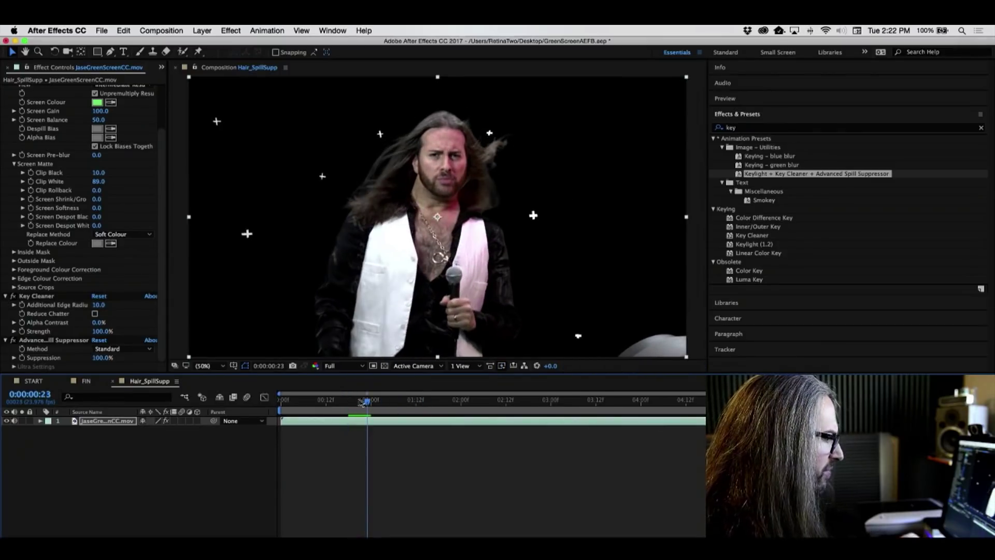
left_click_drag(469, 402, 547, 411)
key("space")
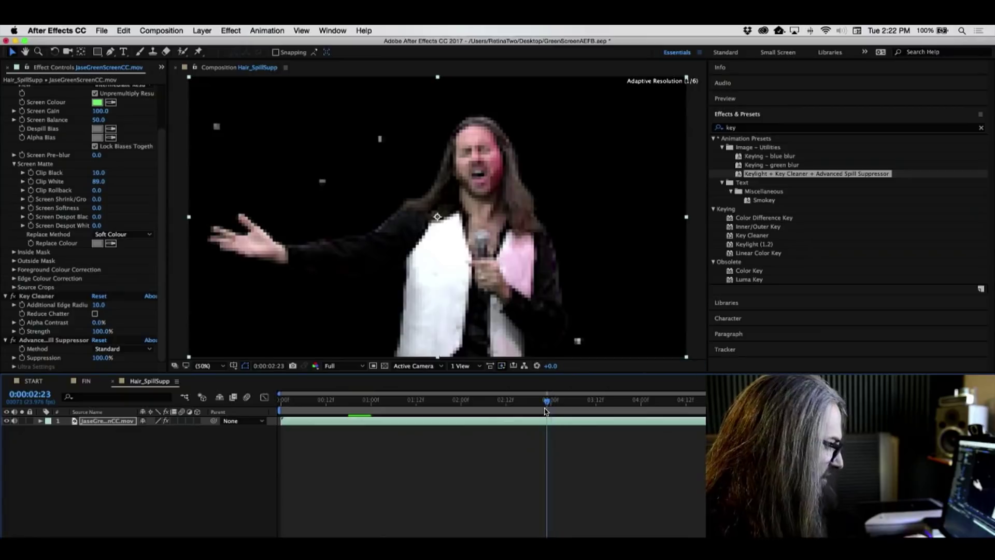
key("n")
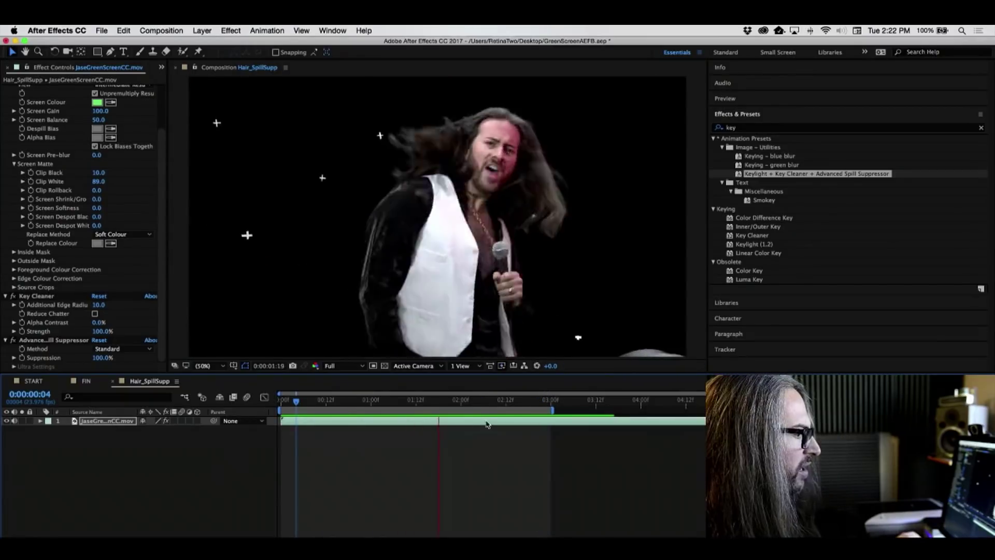
Play and stop the trimmed preview repeatedly to inspect the keyed hair
left_click(532, 406)
key("space")
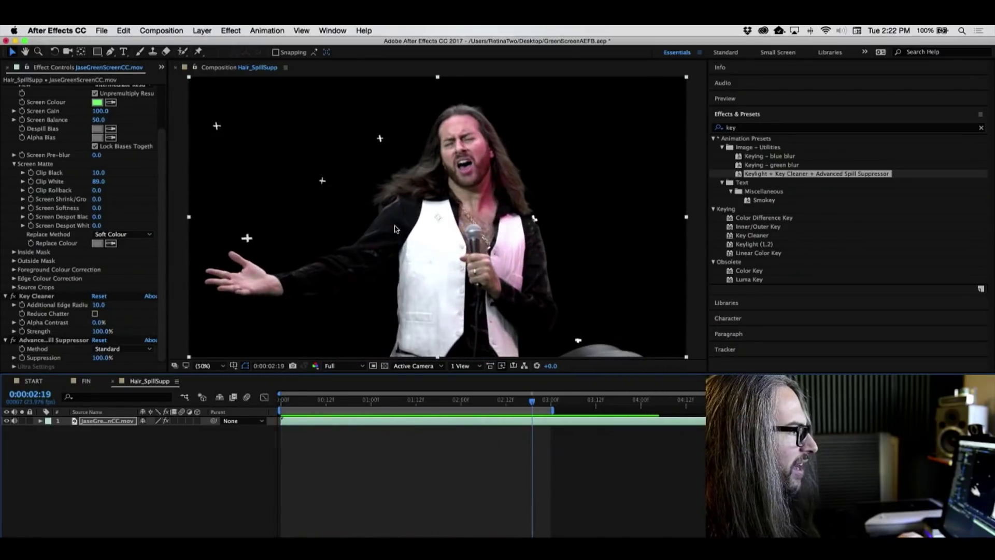
left_click(458, 244)
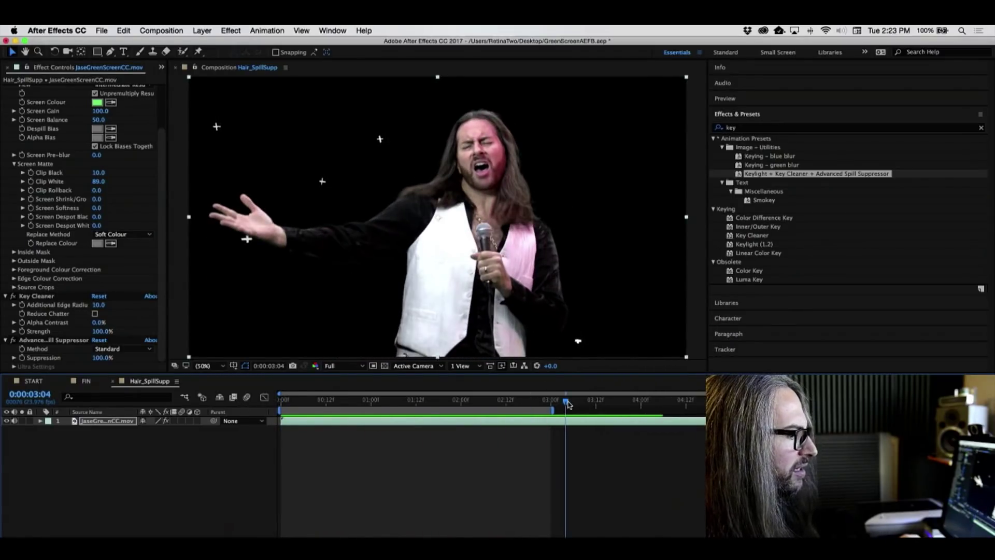
key("space")
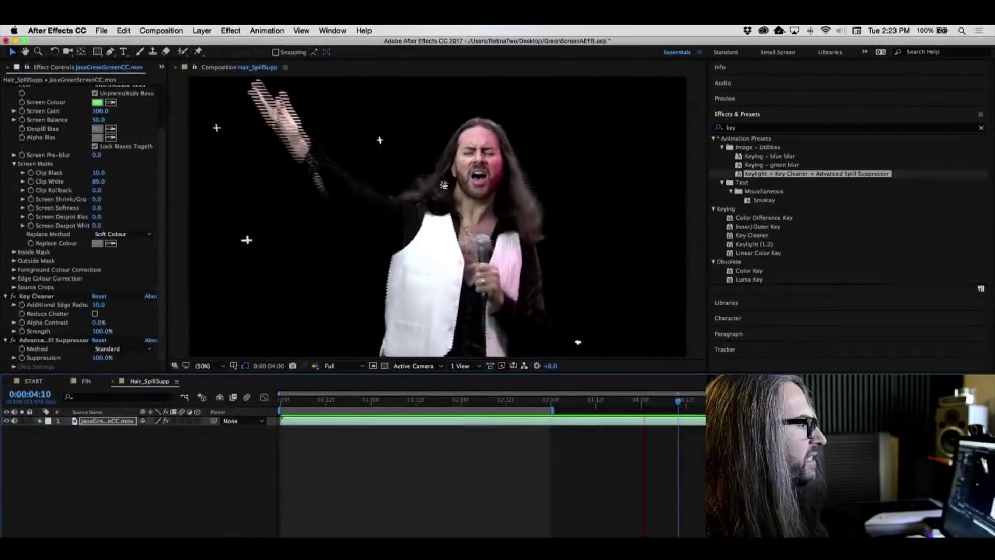
Switch to the FIN composition tab in the timeline
left_click(86, 381)
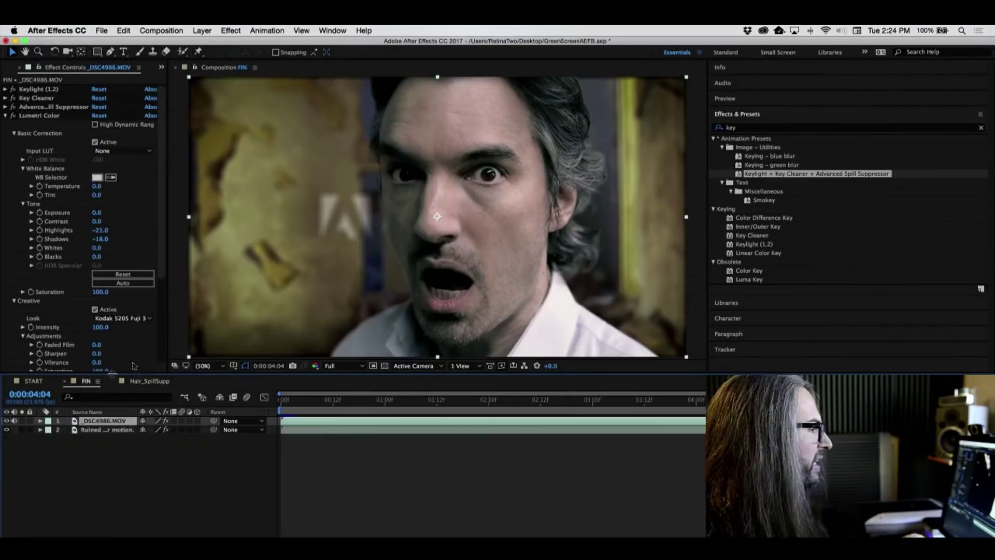